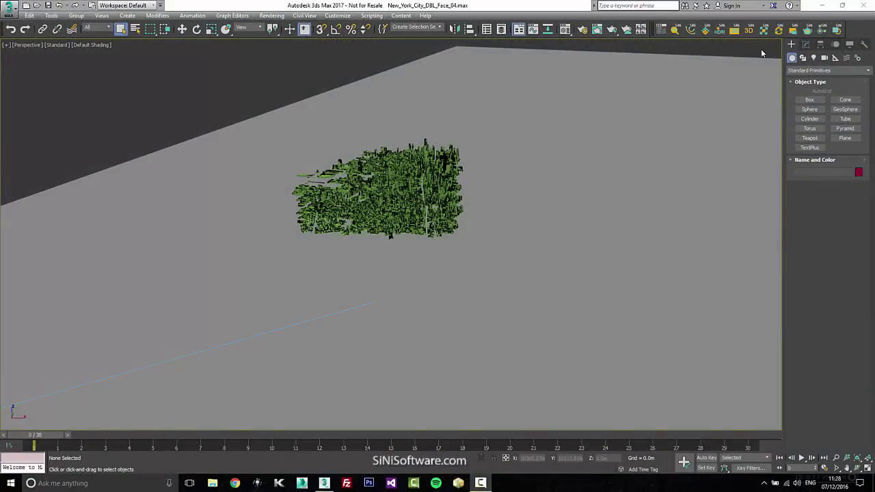
Examine the city model's meshes, from a selection of all buildings to a framed cluster and one individual building
left_click_drag(766, 44, 199, 445)
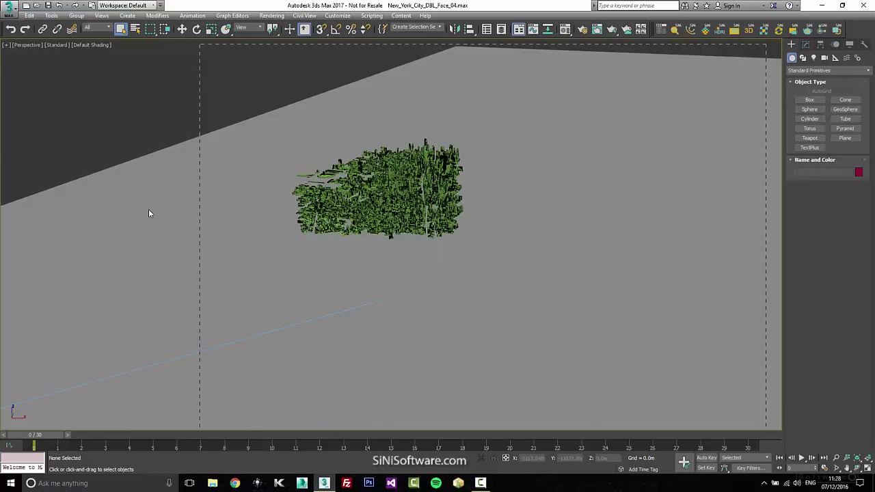
left_click_drag(566, 268, 566, 265)
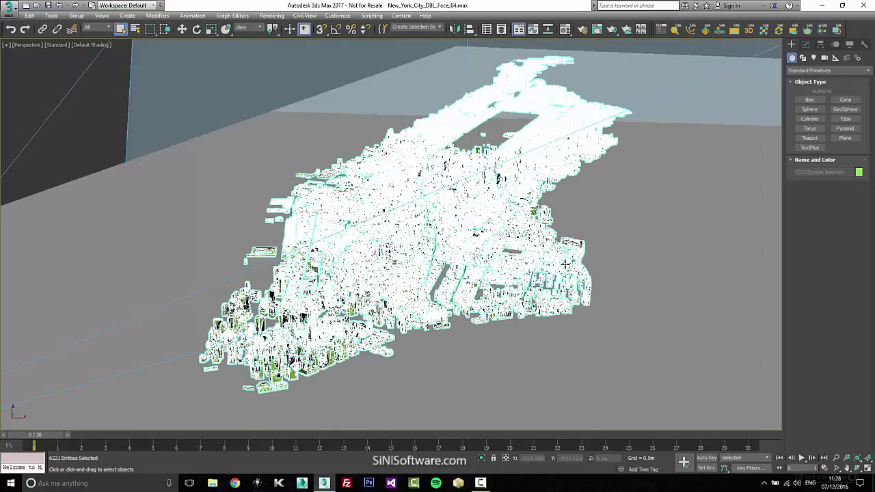
left_click(508, 361)
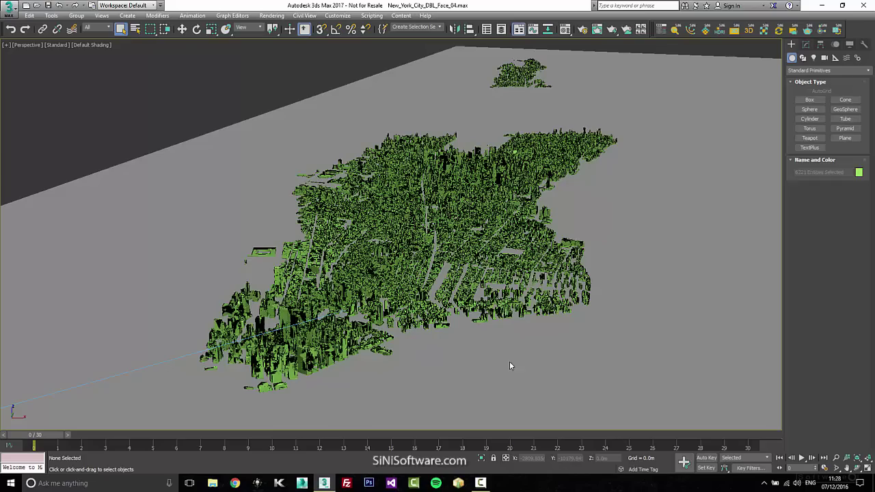
left_click_drag(539, 344, 478, 288)
left_click_drag(545, 351, 549, 371)
key("z")
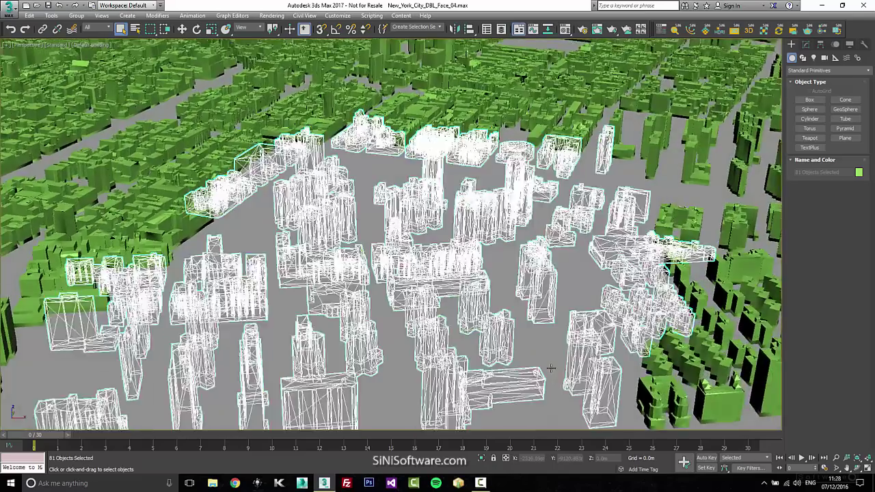
middle_click_drag(551, 369, 538, 278, "alt")
left_click(490, 279)
scroll(459, 285, "up", 5)
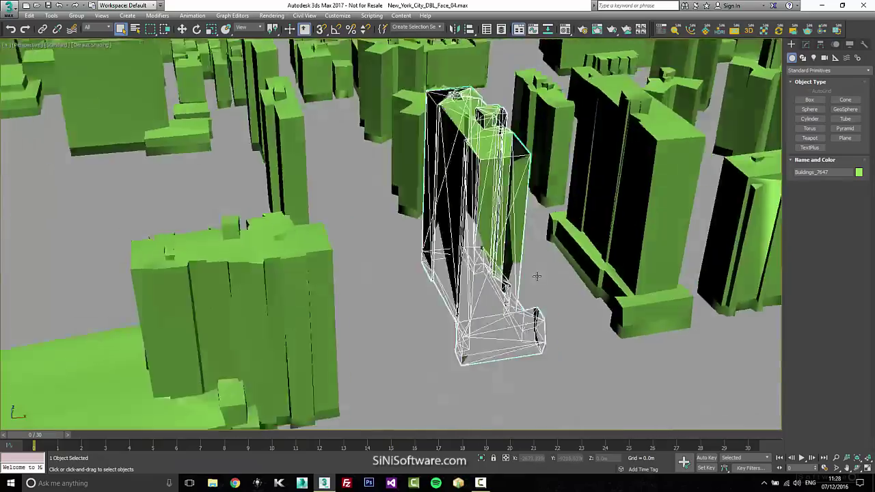
scroll(536, 283, "down", 12)
mouse_move(493, 301)
middle_mouse_down("alt")
mouse_move(513, 284)
mouse_move(502, 286)
mouse_move(503, 302)
middle_mouse_up("alt")
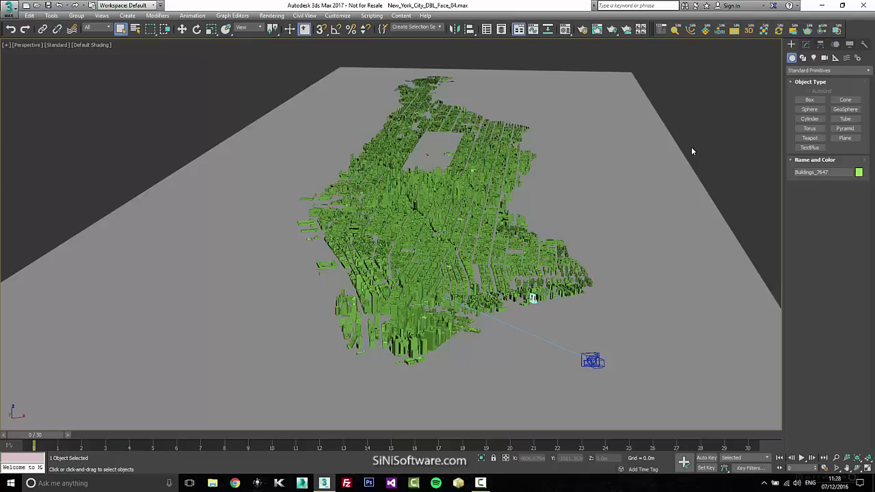
Open the SiNi IgNite toolset beside the model and turn on the viewport's polygon, vertex and FPS statistics
left_click(663, 31)
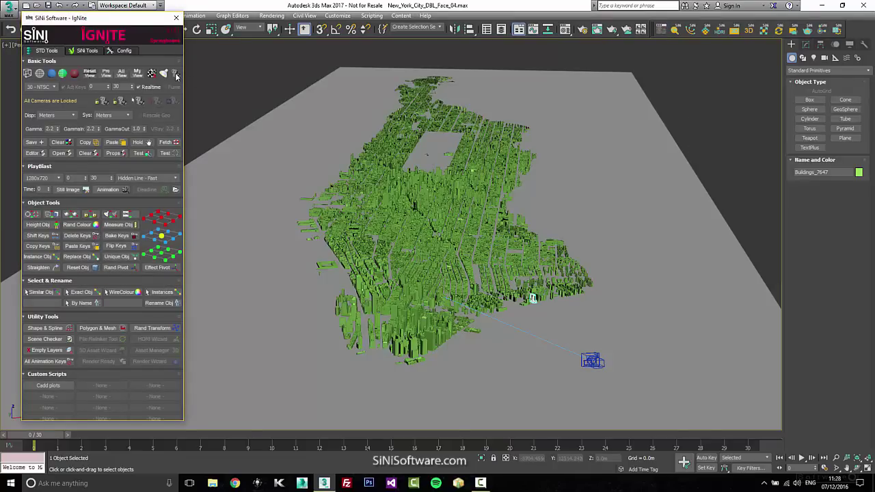
middle_click_drag(639, 179, 599, 89)
scroll(649, 200, "up", 3)
scroll(650, 199, "down", 5)
scroll(626, 220, "up", 6)
left_click_drag(127, 21, 213, 22)
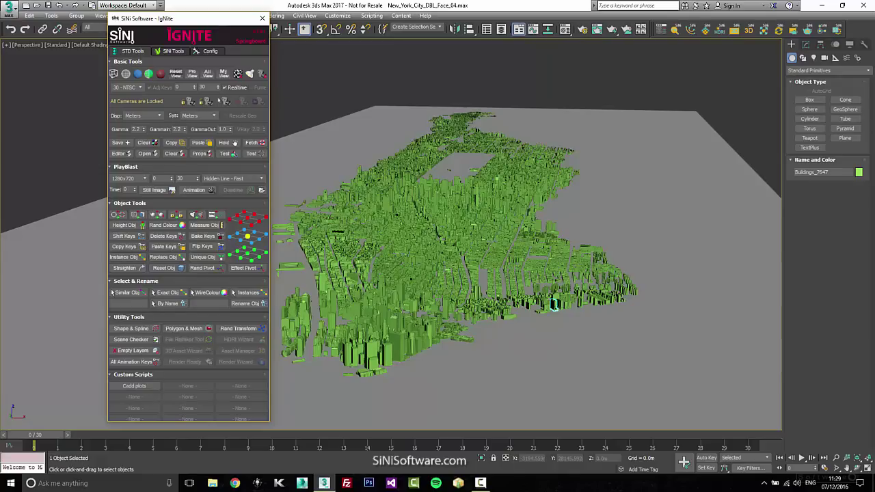
left_click(22, 88)
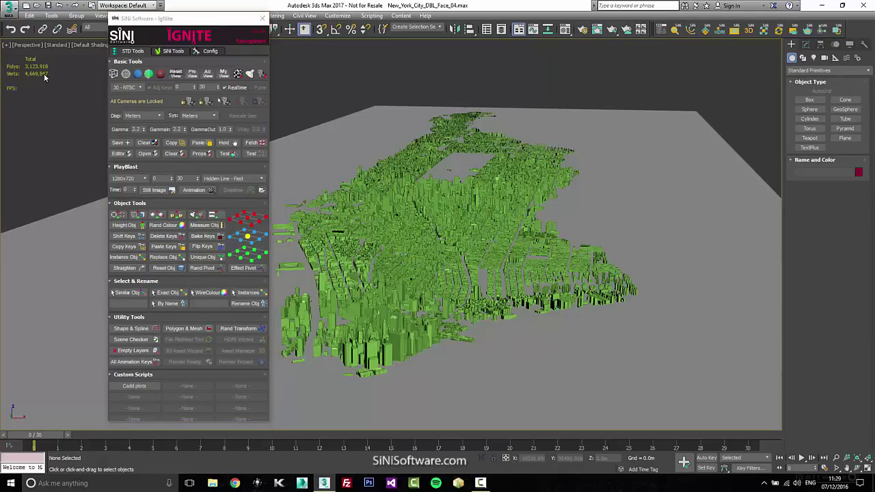
middle_click_drag(606, 190, 612, 189)
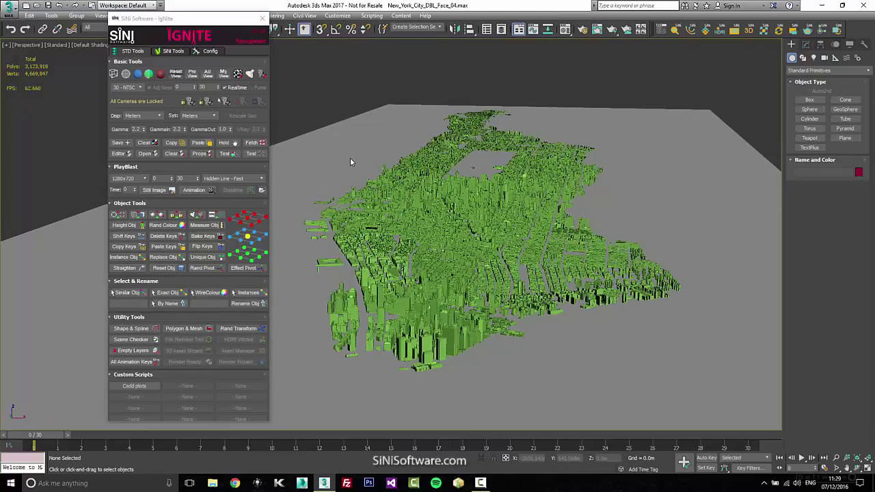
Open the ForenSic scene checker from IgNite and scan the scene for problematic and unused items
left_click(152, 339)
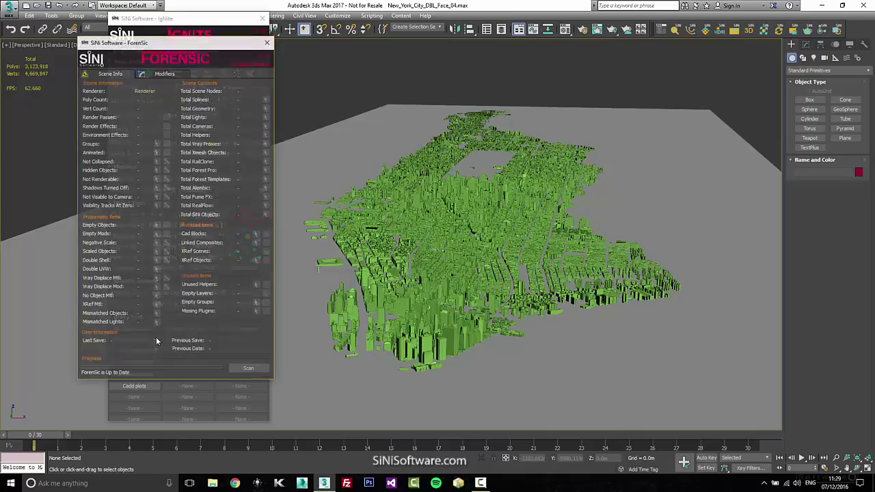
left_click_drag(205, 41, 678, 43)
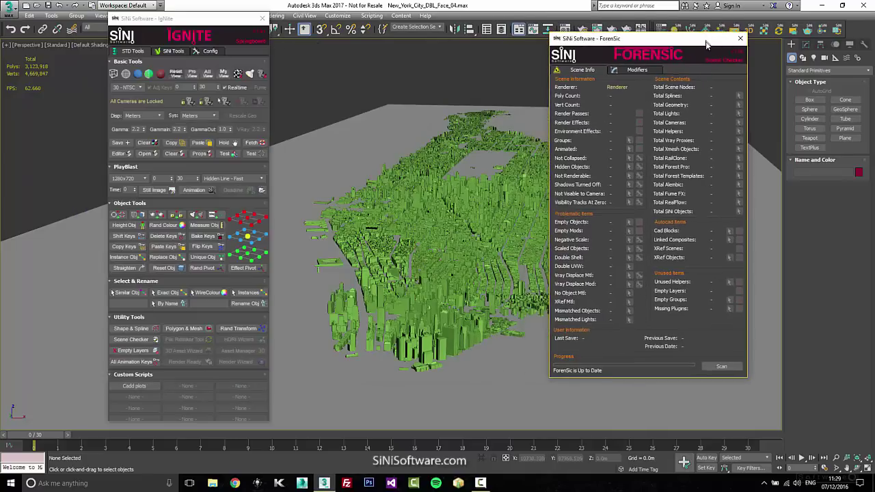
left_click(724, 370)
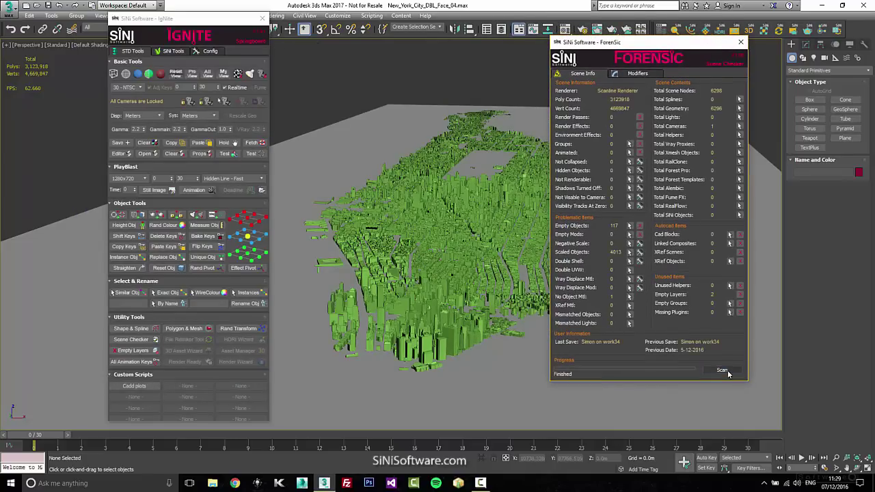
Clean up the empty objects, scaled objects and empty layers in ForenSic, rescan the scene and close the checker
left_click(641, 227)
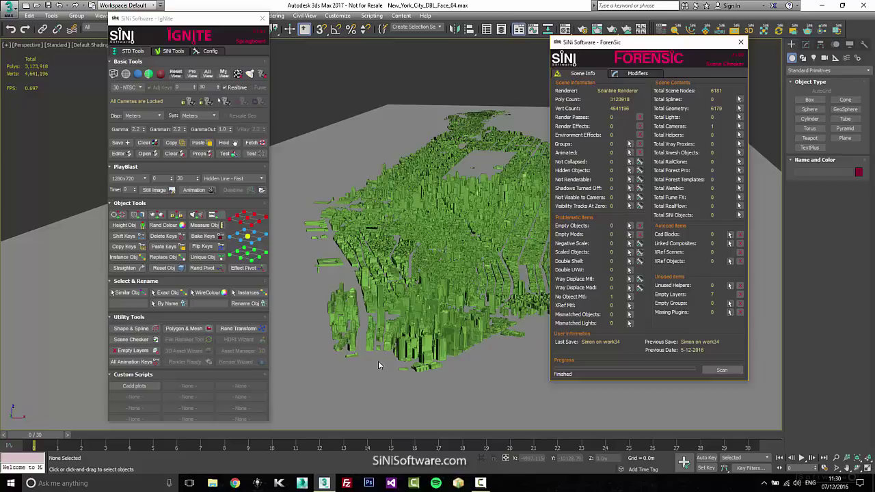
middle_click_drag(457, 360, 425, 348)
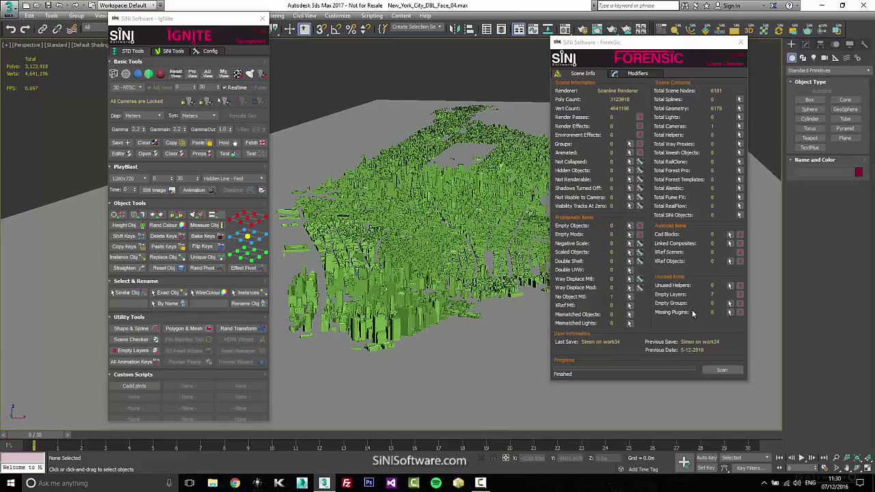
left_click(739, 294)
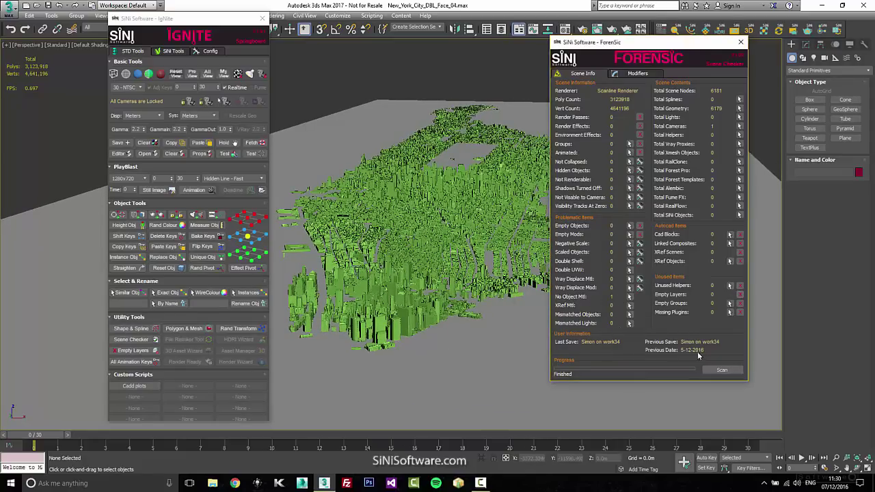
left_click(724, 371)
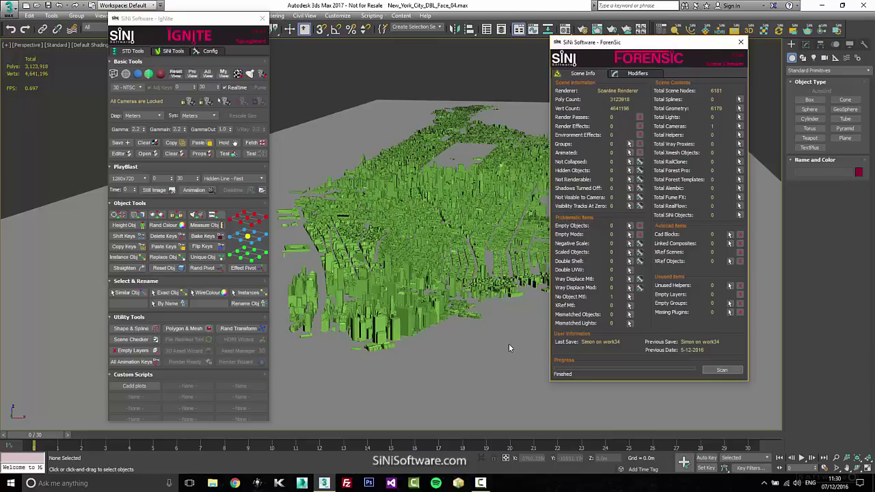
left_click(743, 42)
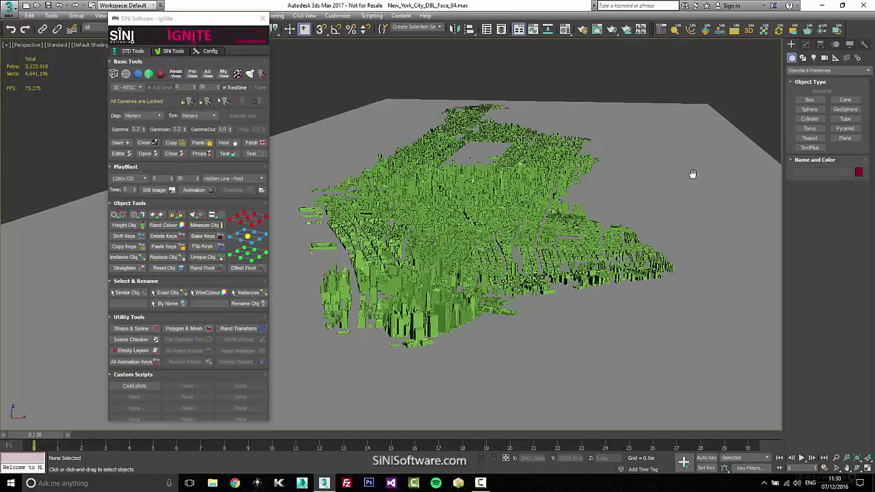
Select all objects in the city model and reset them with IgNite's Reset Obj tool
left_click_drag(240, 25, 181, 23)
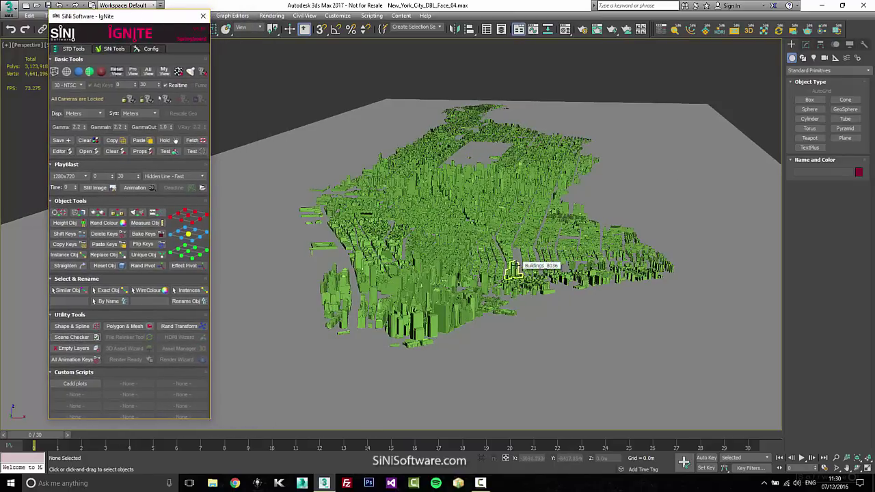
left_click(439, 320)
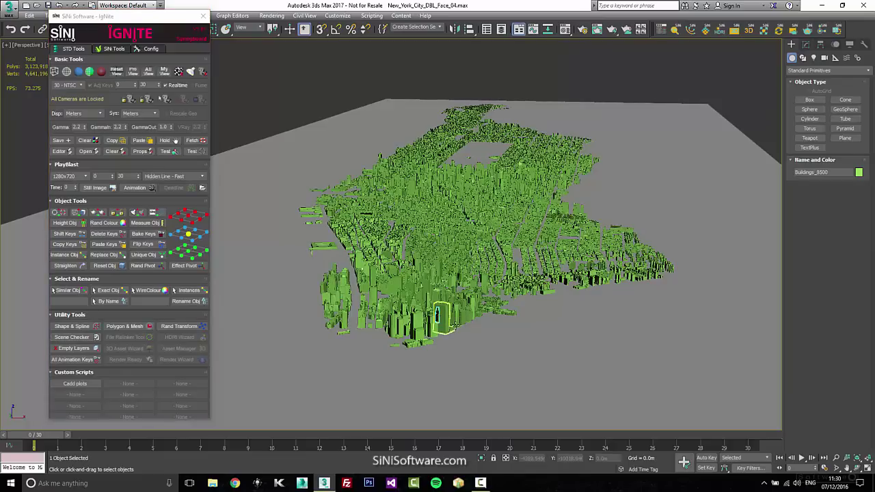
left_click_drag(483, 358, 352, 255)
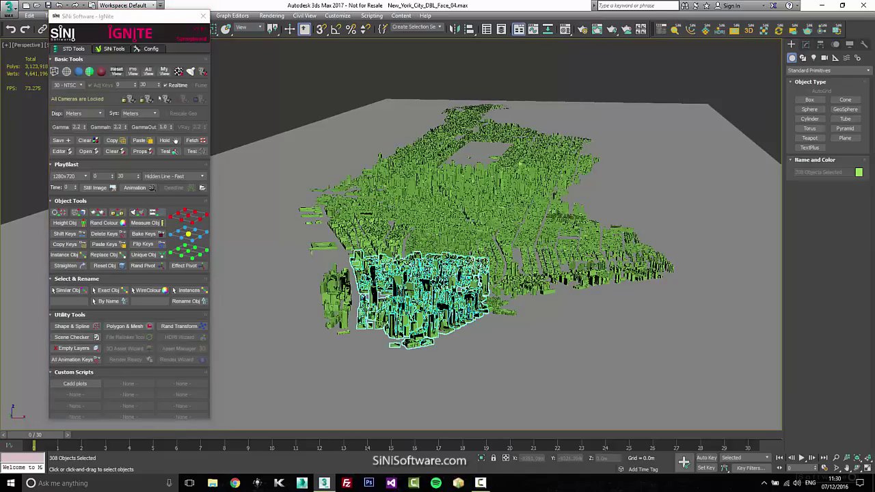
key("z")
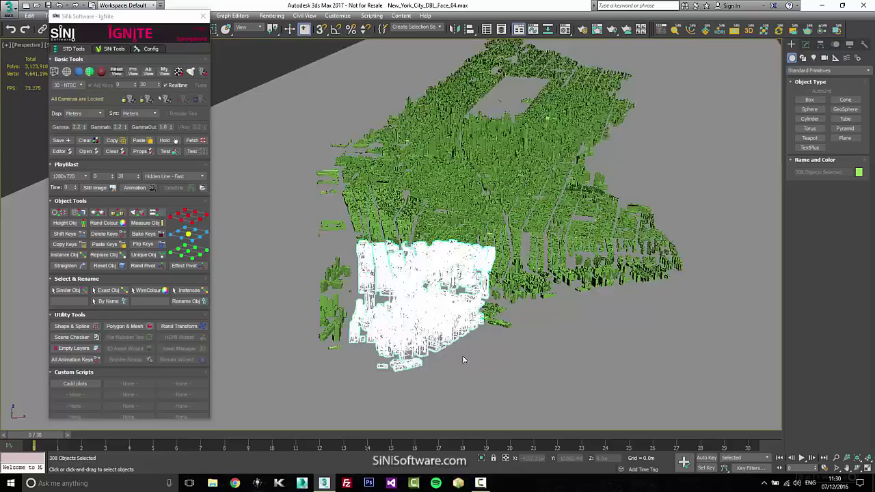
scroll(460, 348, "down", 5)
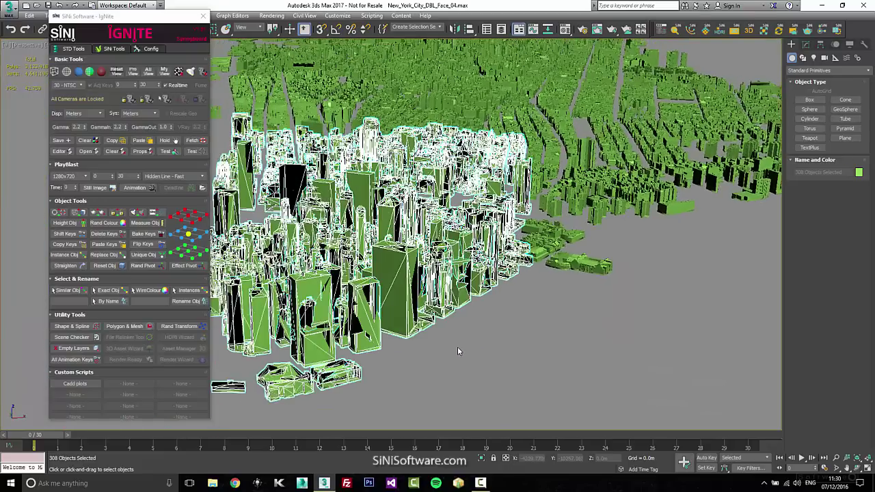
middle_click_drag(459, 348, 470, 348)
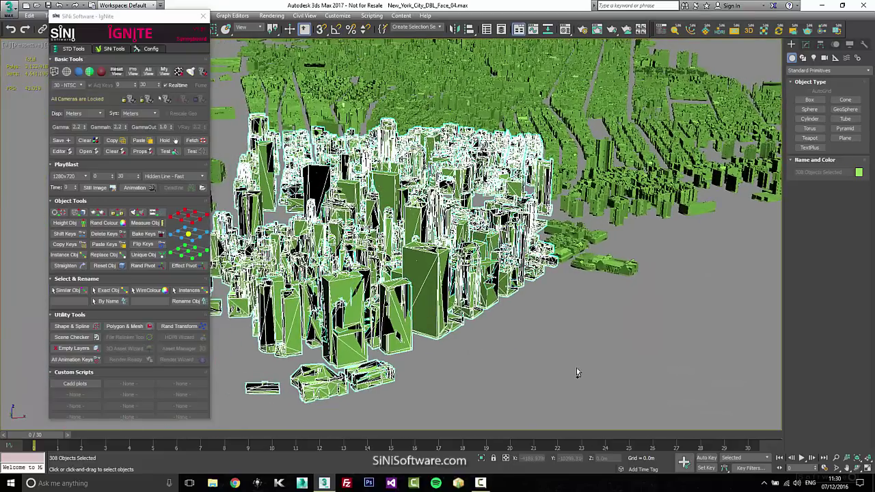
key("ctrl+a")
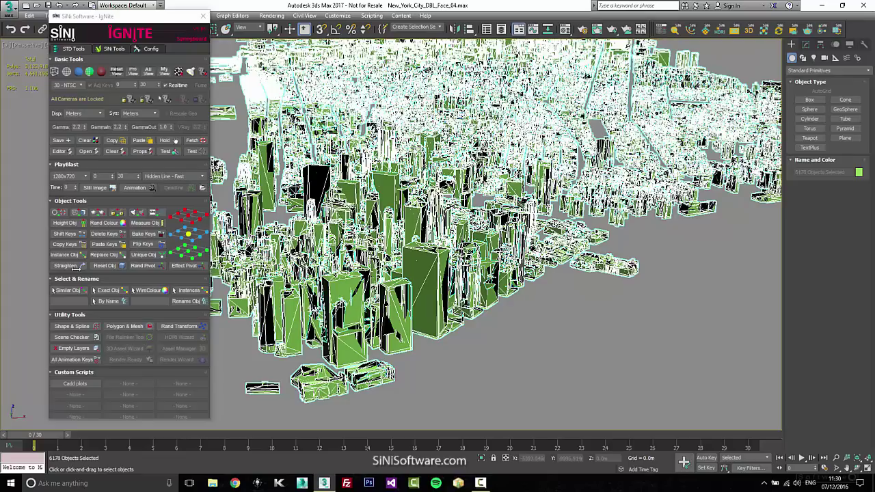
left_click(116, 268)
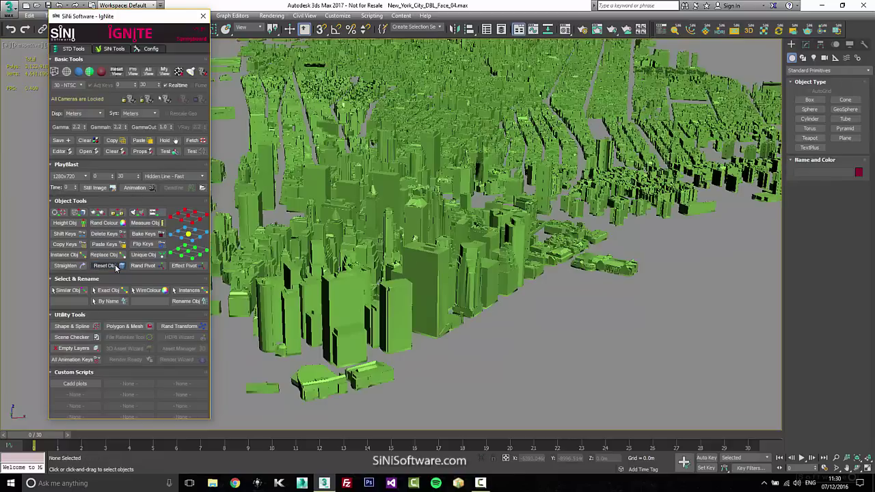
Select towers at the city's near waterfront tip and examine their meshes and pivots up close and from several angles
left_click(442, 289)
middle_click_drag(486, 319, 508, 325, "alt")
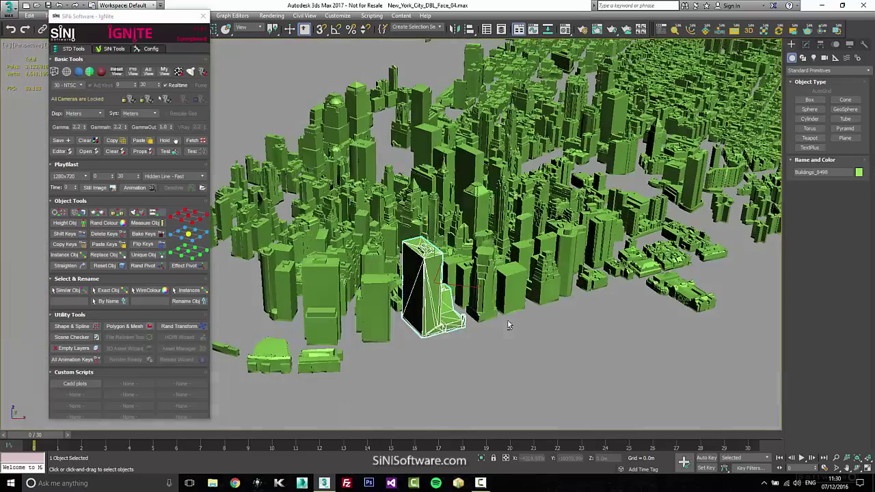
left_click_drag(586, 330, 341, 216)
middle_click_drag(340, 216, 530, 189, "alt")
key("z")
middle_click_drag(545, 291, 559, 271, "alt")
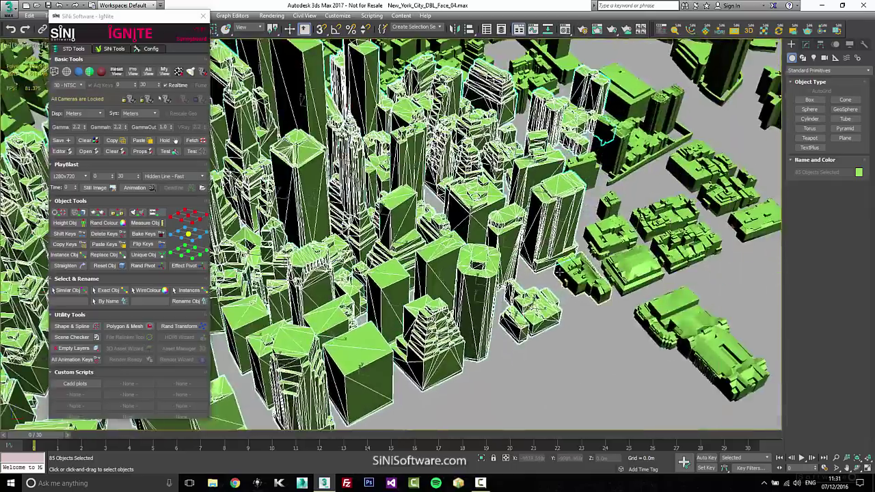
scroll(605, 269, "up", 3)
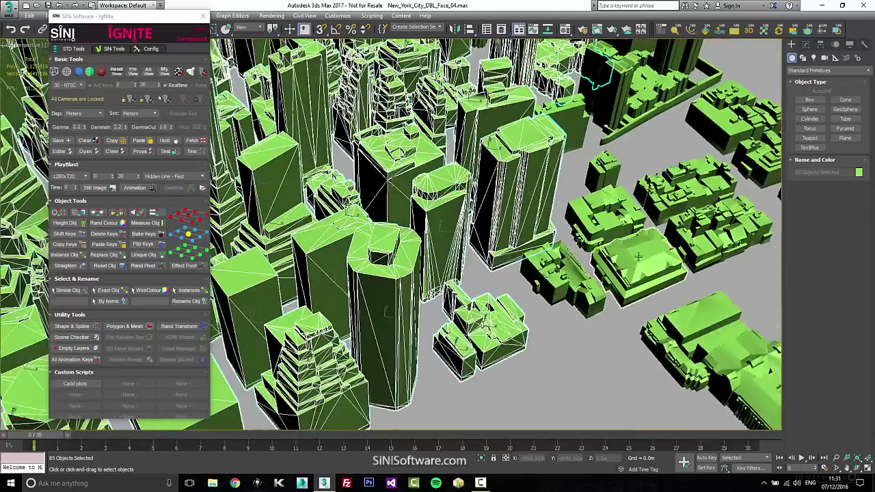
middle_click_drag(666, 290, 648, 313)
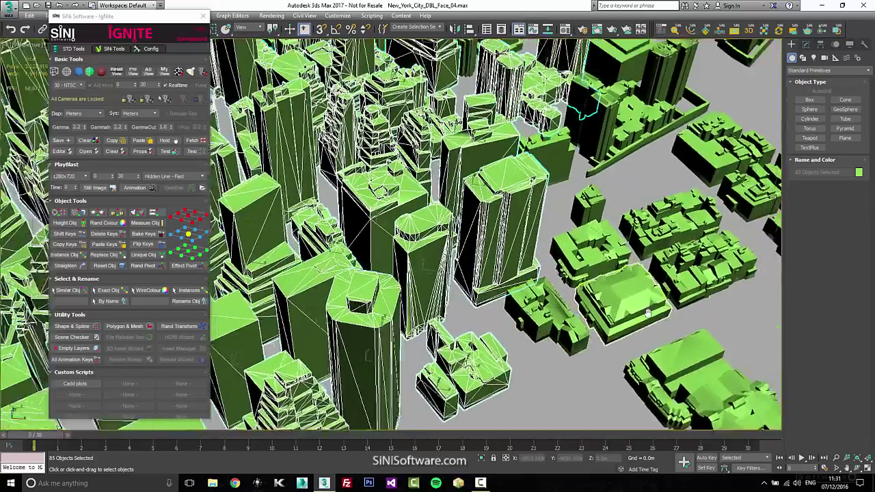
scroll(646, 312, "down", 2)
scroll(646, 312, "down", 3)
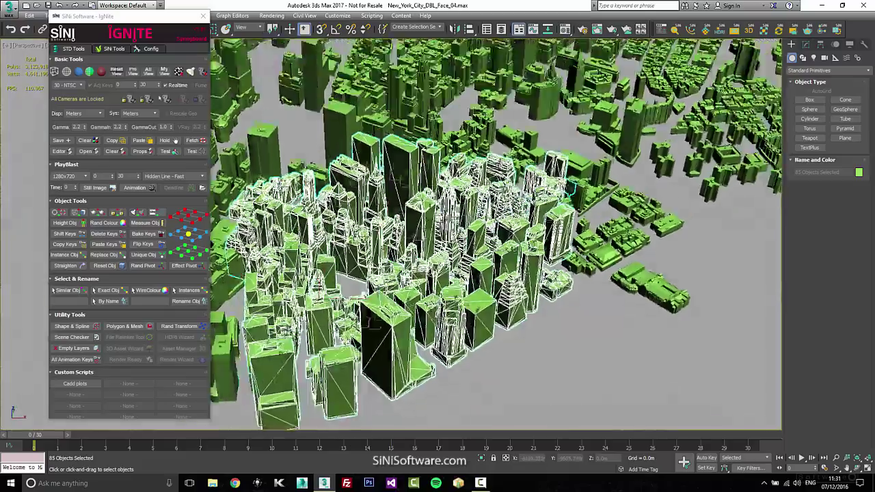
middle_click_drag(371, 323, 465, 250)
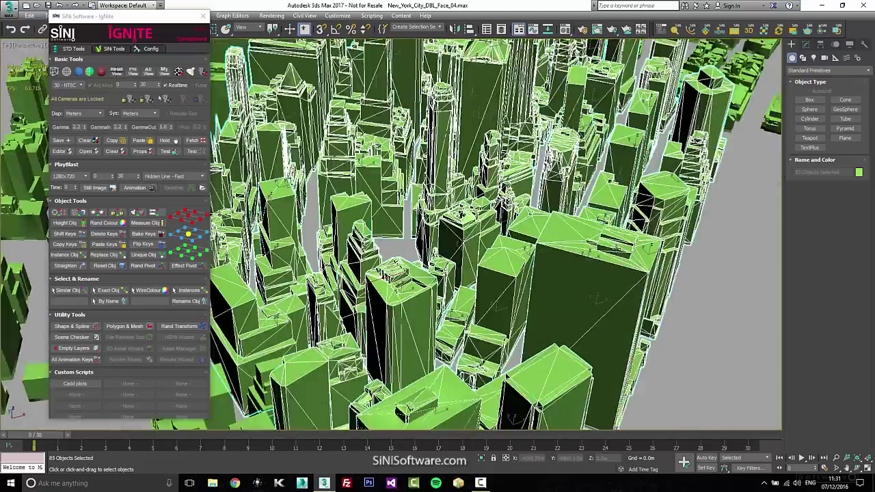
middle_click_drag(616, 248, 637, 181, "alt")
scroll(638, 179, "down", 10)
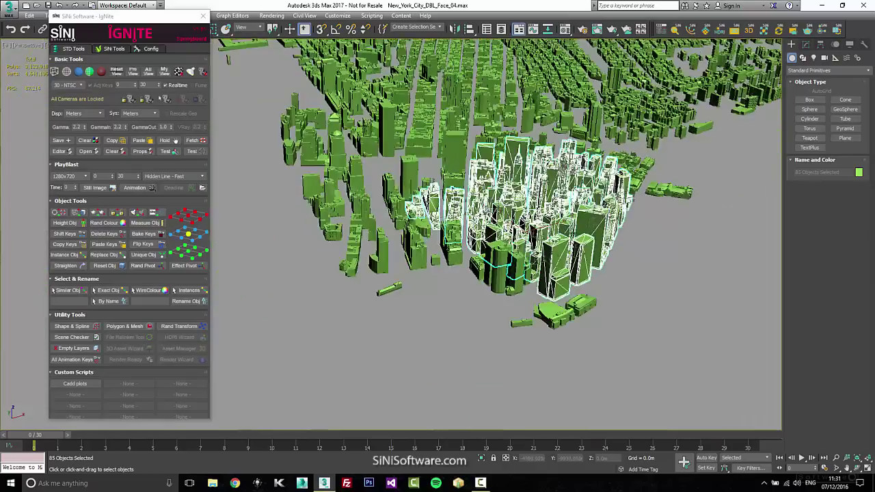
middle_click_drag(637, 180, 581, 239, "alt")
scroll(601, 222, "down", 3)
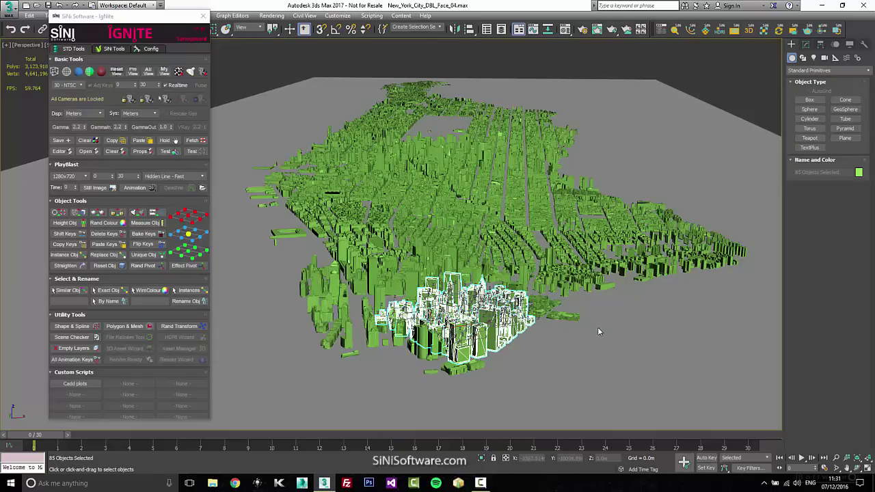
left_click(506, 348)
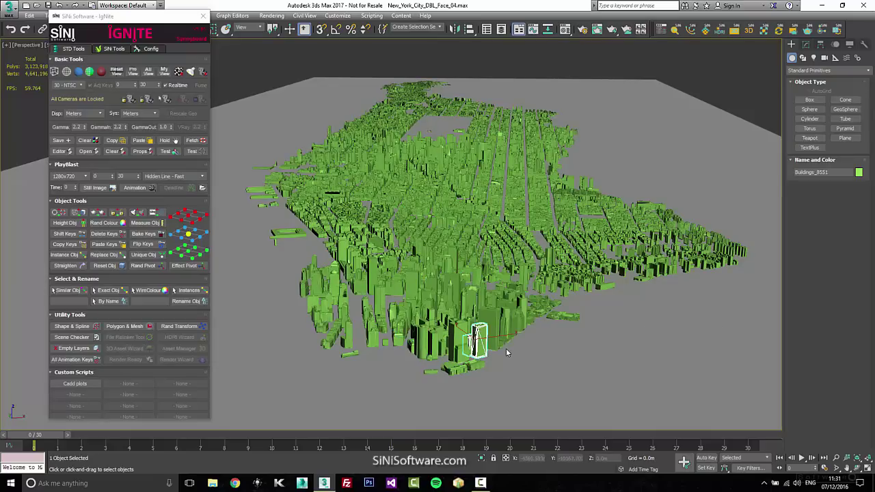
Select every building in the city and weld their vertices with SiNi's Sculpt tool at a 0.001 threshold
scroll(507, 350, "up", 2)
scroll(507, 356, "down", 5)
scroll(510, 347, "up", 4)
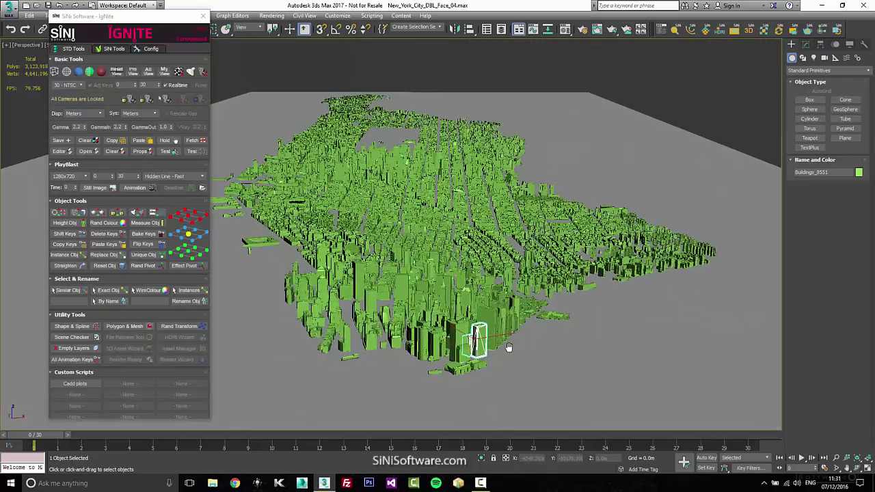
left_click_drag(123, 16, 160, 10)
left_click_drag(723, 77, 158, 402)
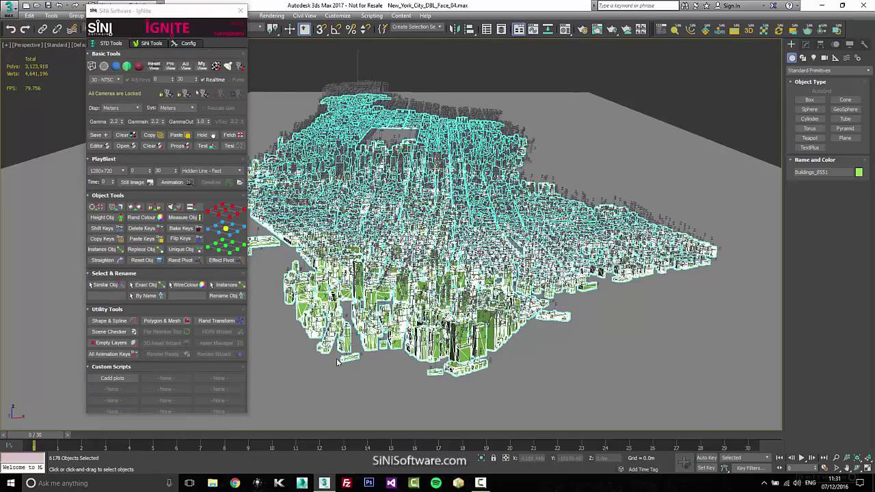
left_click(709, 32)
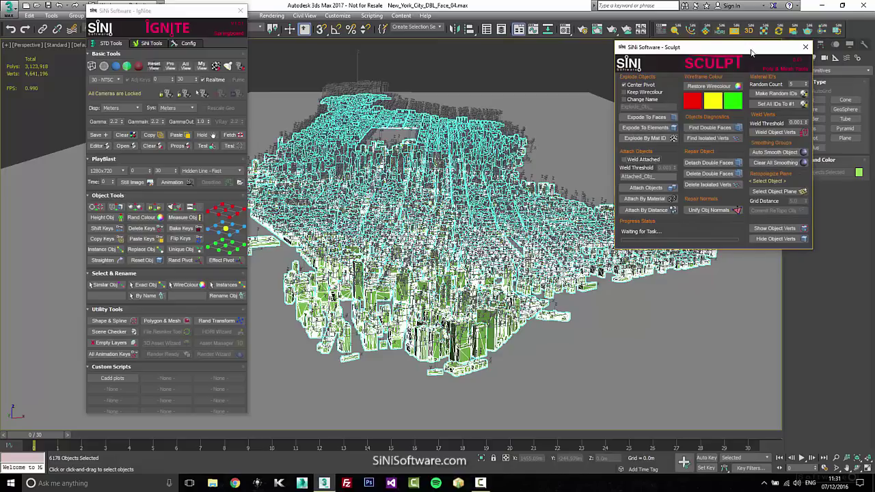
mouse_move(750, 48)
left_mouse_down()
mouse_move(386, 50)
mouse_move(202, 79)
left_mouse_up()
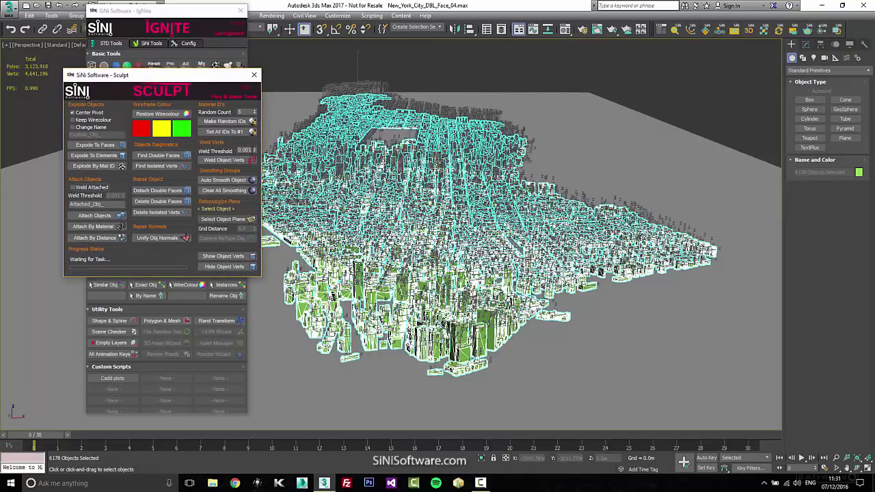
left_click(252, 161)
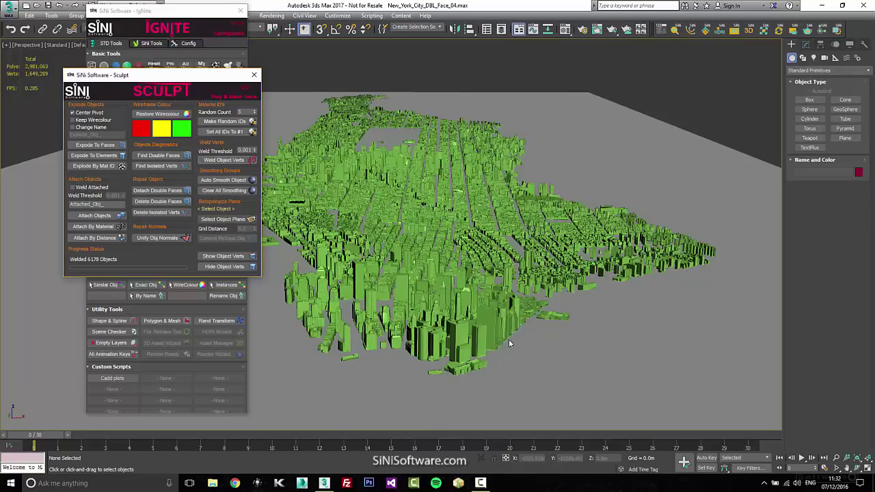
Select a tower near the waterfront tip and examine its welded mesh and the surrounding buildings up close and from several angles
left_click(493, 331)
scroll(561, 356, "up", 2)
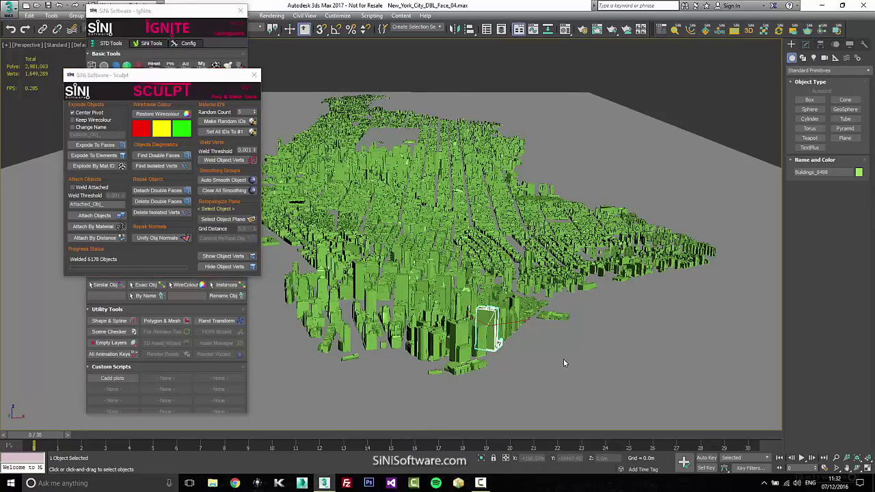
scroll(564, 358, "up", 5)
scroll(562, 328, "up", 3)
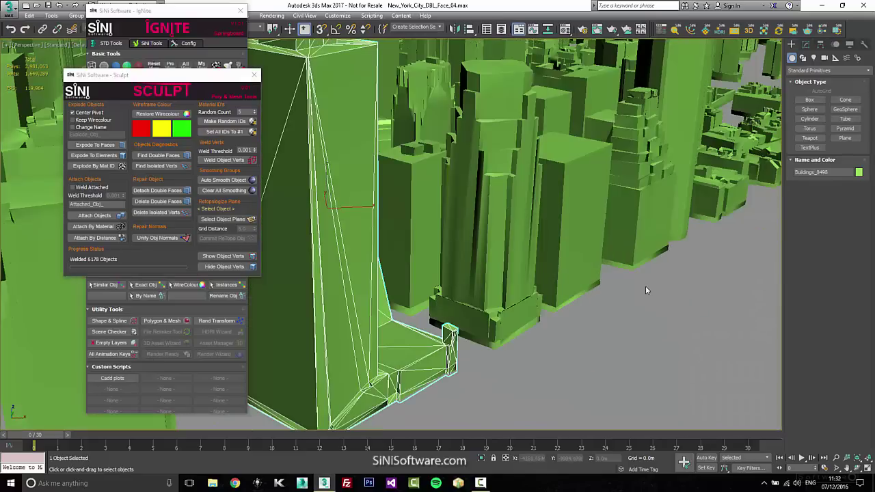
middle_click_drag(645, 285, 559, 352)
scroll(558, 351, "down", 3)
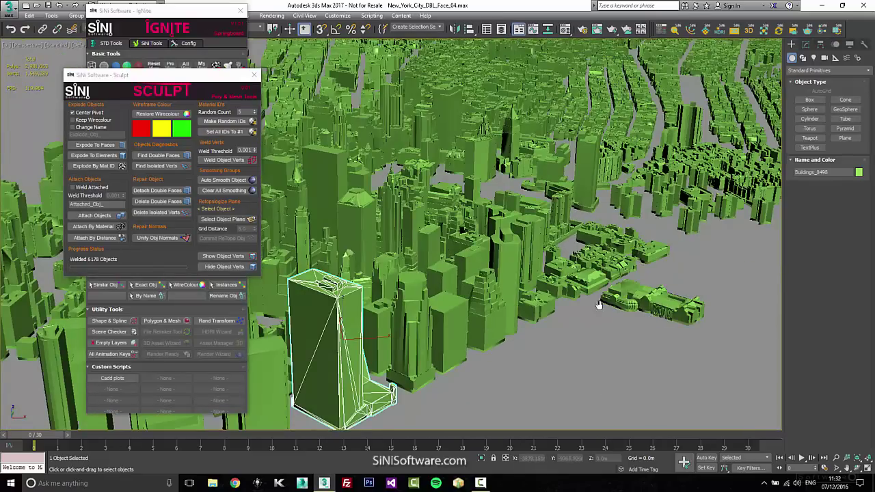
scroll(601, 300, "up", 3)
middle_click_drag(565, 301, 675, 179)
scroll(611, 302, "down", 5)
mouse_move(540, 328)
middle_mouse_down("alt")
mouse_move(663, 287)
mouse_move(622, 317)
mouse_move(597, 278)
mouse_move(617, 291)
mouse_move(607, 301)
middle_mouse_up("alt")
scroll(622, 314, "up", 3)
scroll(597, 277, "down", 3)
scroll(618, 291, "down", 3)
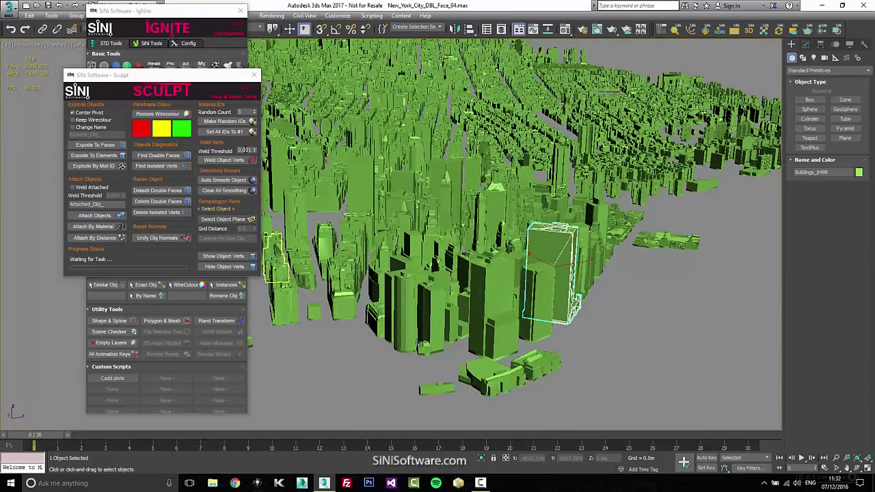
left_click(254, 152)
middle_click_drag(501, 210, 582, 237, "alt")
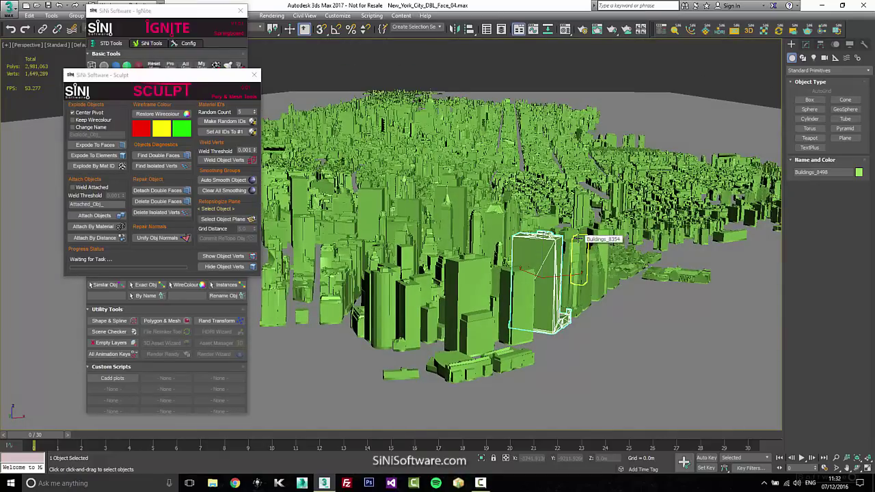
scroll(580, 239, "down", 4)
middle_click_drag(580, 238, 553, 312, "alt")
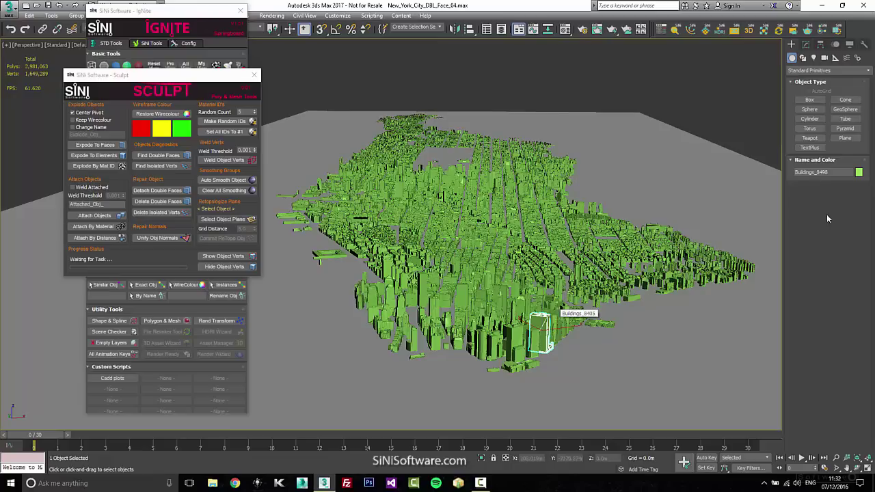
Select all buildings in the city and run Sculpt's Find Double Faces diagnostic on them
left_click_drag(767, 69, 449, 363)
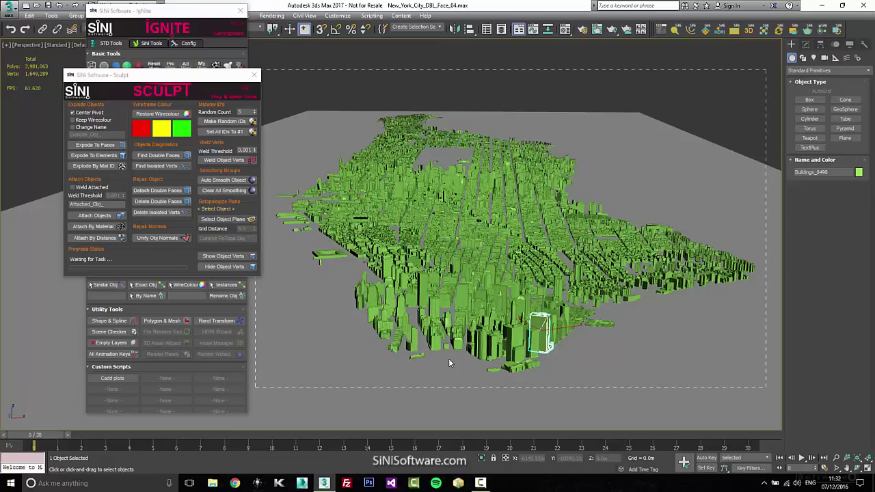
left_click_drag(272, 193, 272, 192)
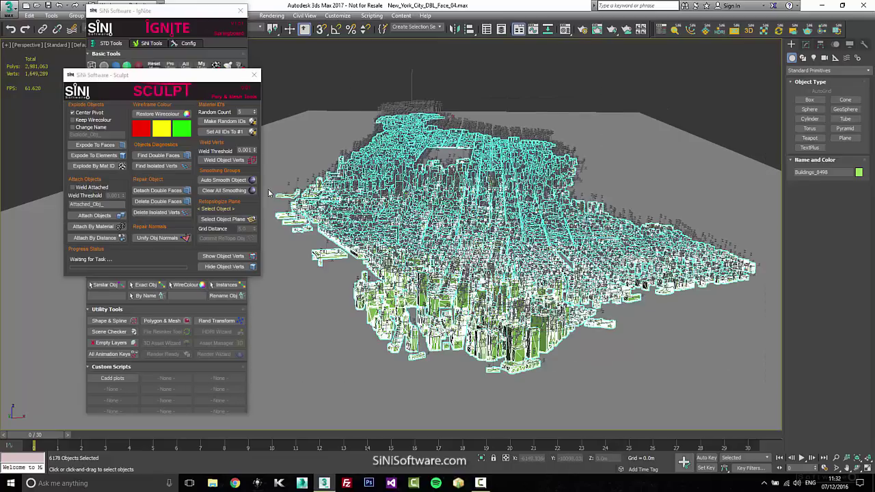
left_click(179, 157)
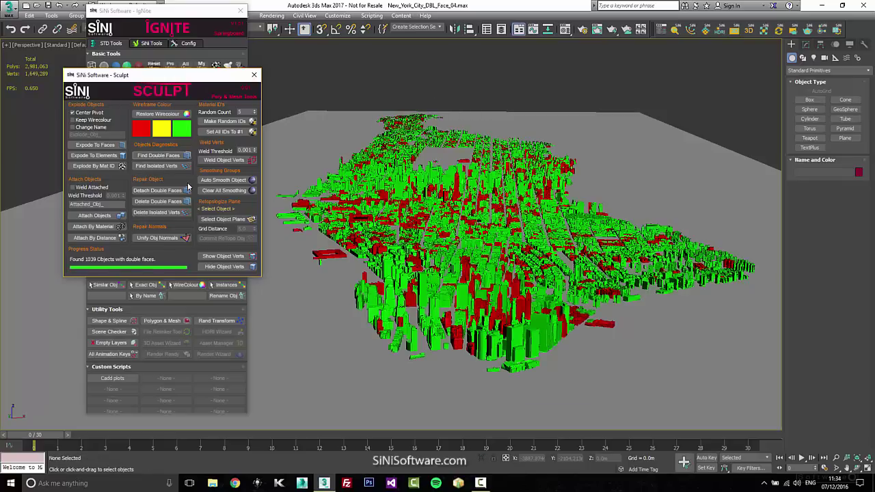
Select all buildings flagged red by the diagnostic and detach their double faces
middle_click_drag(495, 369, 489, 363, "alt")
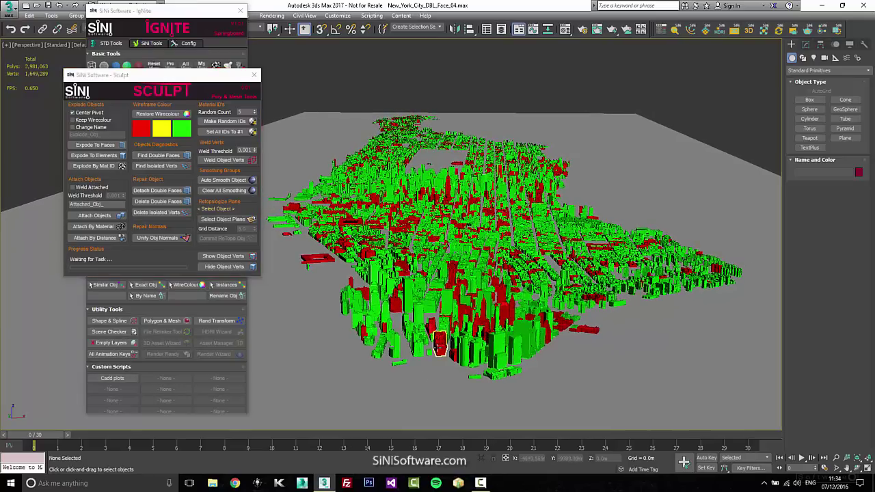
left_click(438, 346)
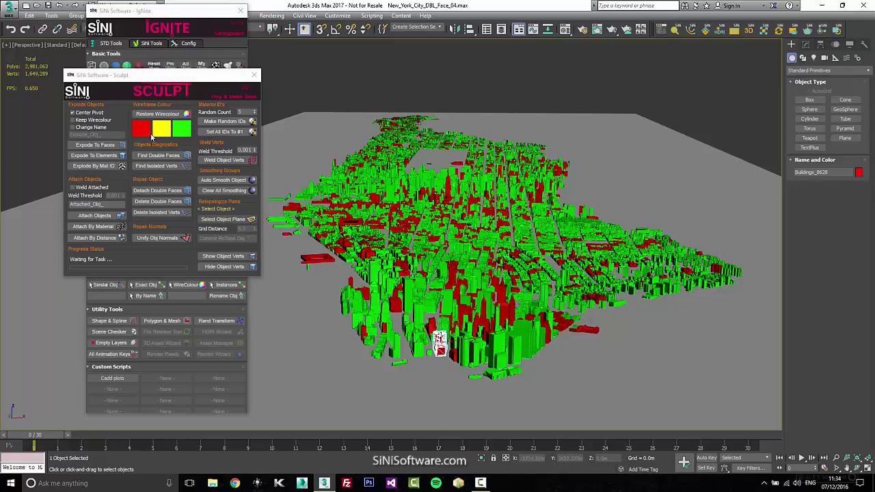
left_click(144, 134)
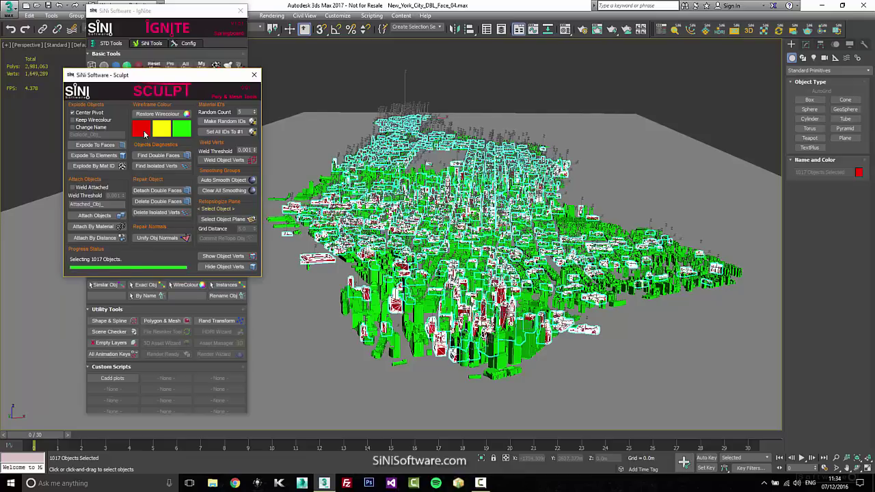
left_click(170, 194)
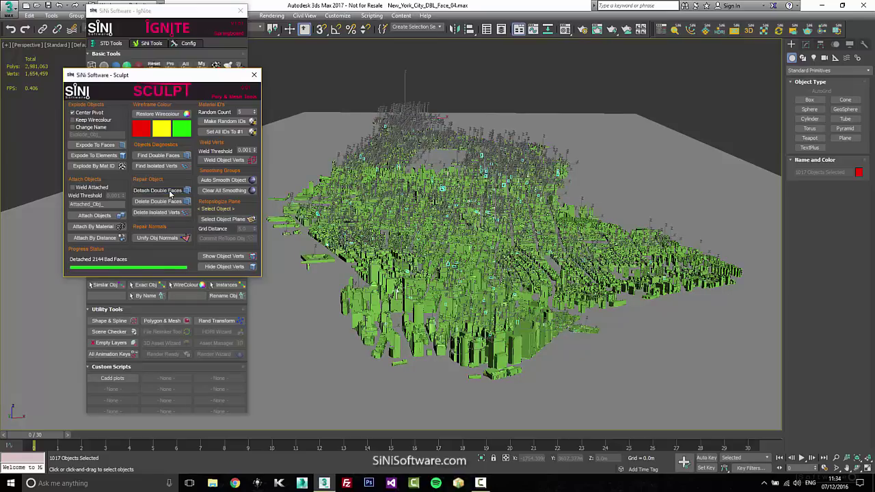
Move the detached double faces up above the city, inspect them from several angles and delete them
middle_click_drag(466, 295, 481, 294, "alt")
key("w")
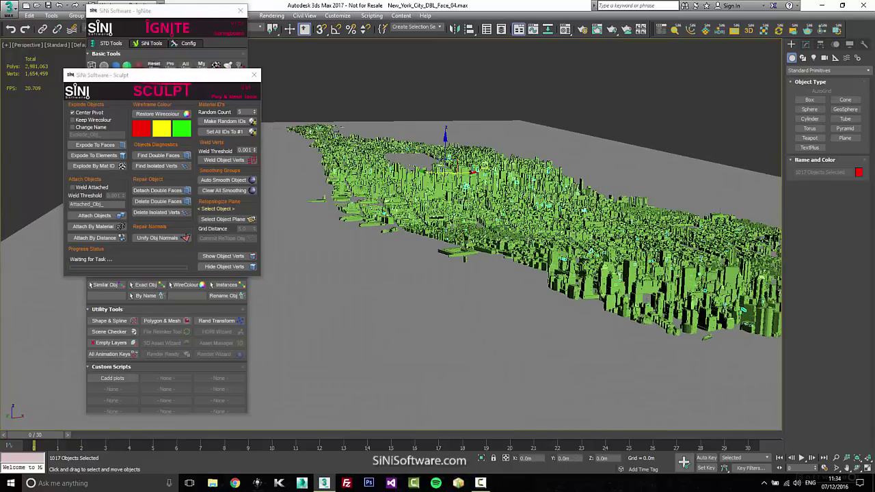
left_click_drag(446, 138, 451, 89)
middle_click_drag(549, 164, 584, 157, "alt")
scroll(556, 145, "up", 5)
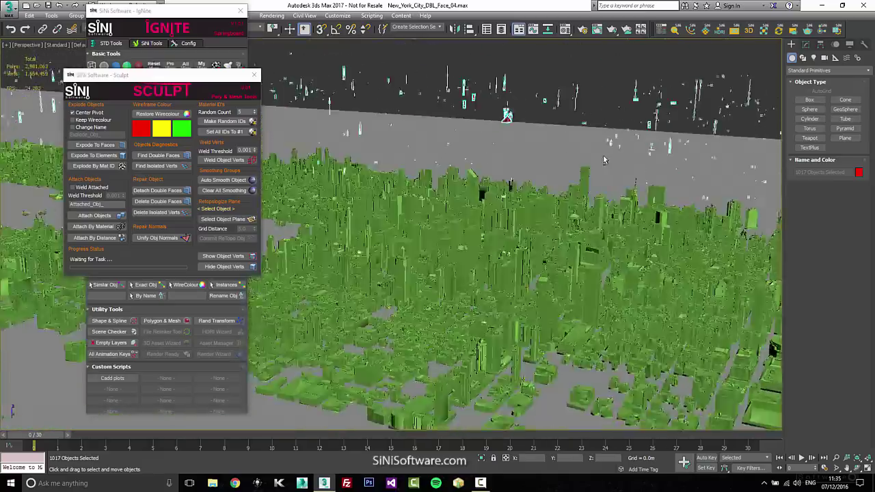
middle_click_drag(604, 160, 397, 169, "alt")
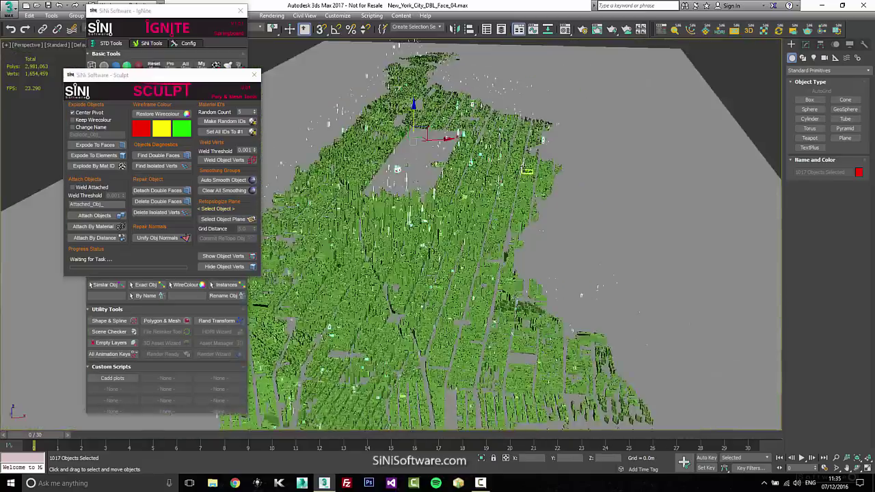
mouse_move(537, 177)
middle_mouse_down("alt")
mouse_move(534, 153)
mouse_move(498, 167)
mouse_move(531, 164)
middle_mouse_up("alt")
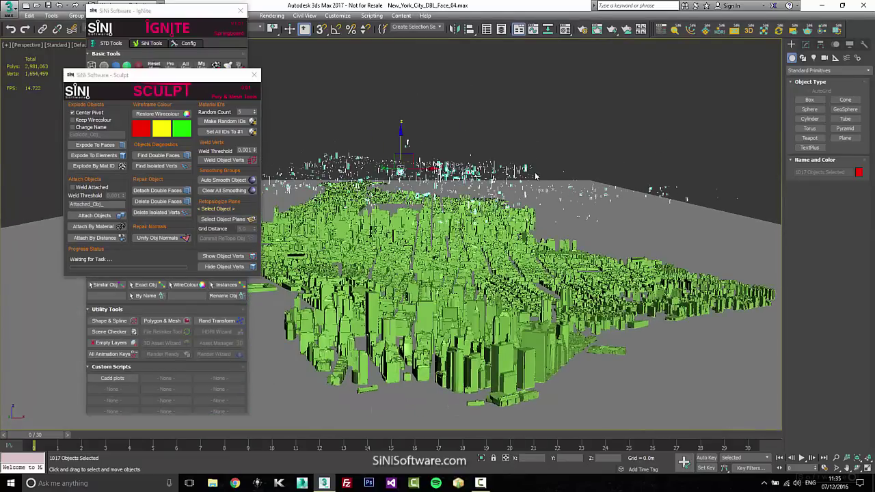
key("Delete")
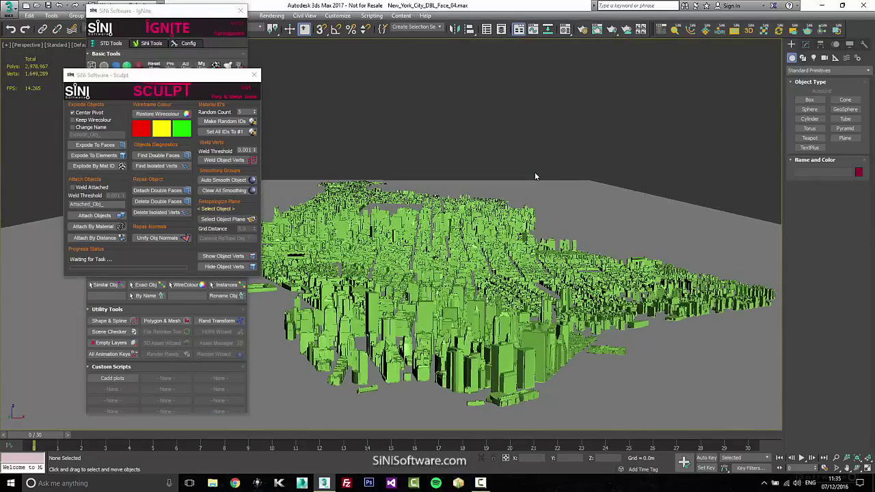
Select the waterfront tower complex and examine it and the surrounding city blocks from above
middle_click_drag(535, 173, 510, 237, "alt")
scroll(392, 397, "up", 3)
middle_click_drag(438, 383, 447, 223)
left_click(650, 198)
middle_click_drag(447, 222, 465, 263, "alt")
scroll(547, 239, "up", 3)
scroll(547, 240, "up", 2)
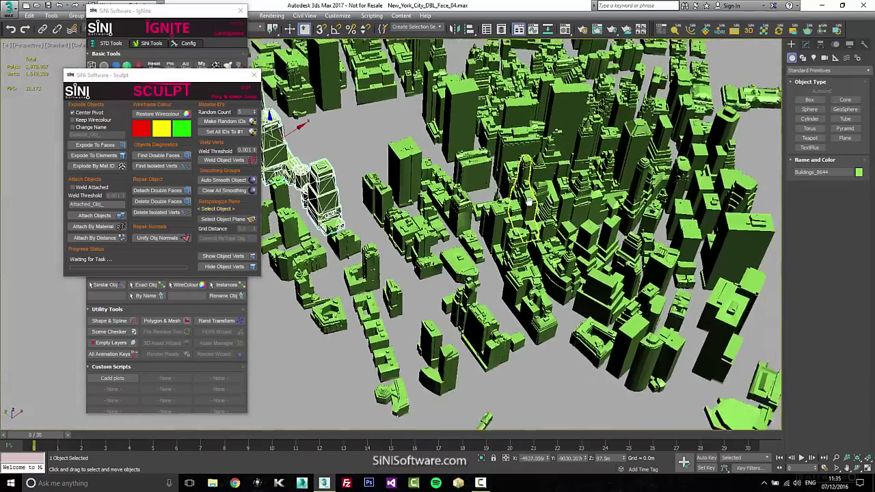
scroll(546, 241, "down", 3)
middle_click_drag(546, 241, 540, 194)
middle_click_drag(397, 212, 405, 258, "alt")
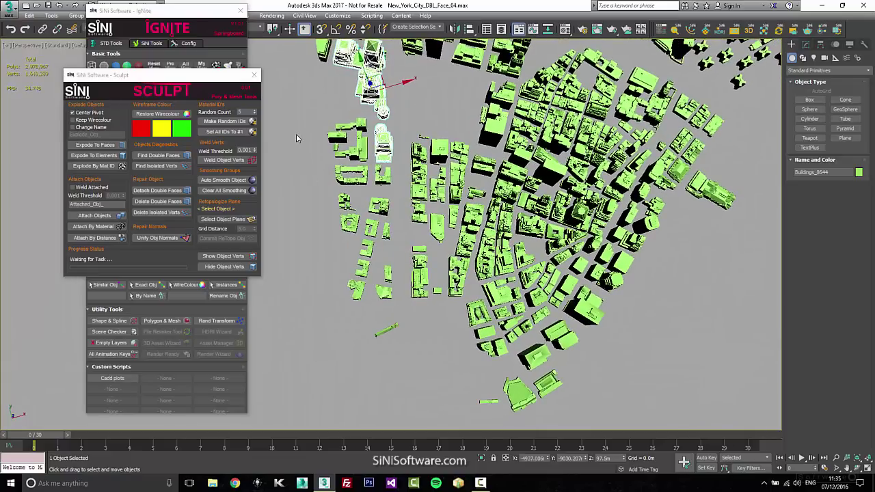
middle_click_drag(302, 127, 397, 240, "alt")
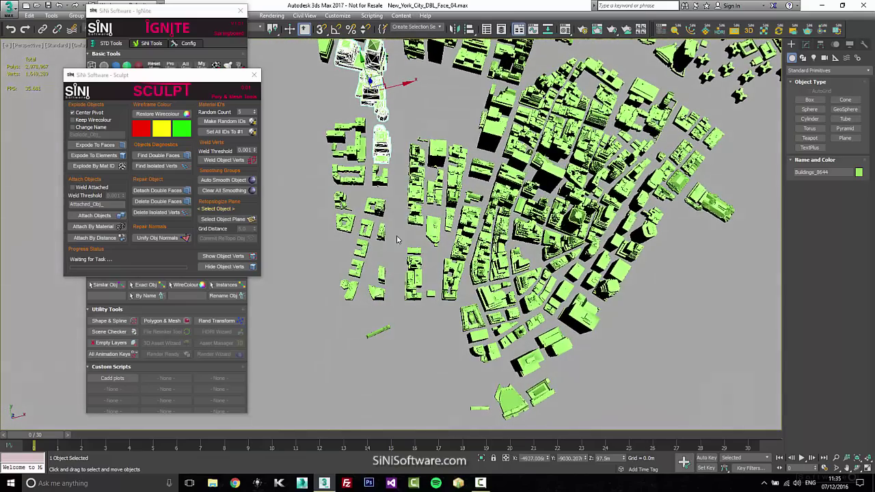
Select the waterfront blocks beside the dense city tip, including the adjoining tower complex, and attach them into one object
left_click_drag(405, 123, 279, 279)
left_click_drag(288, 355, 288, 355)
middle_click_drag(316, 351, 326, 338, "alt")
middle_click_drag(329, 192, 414, 240)
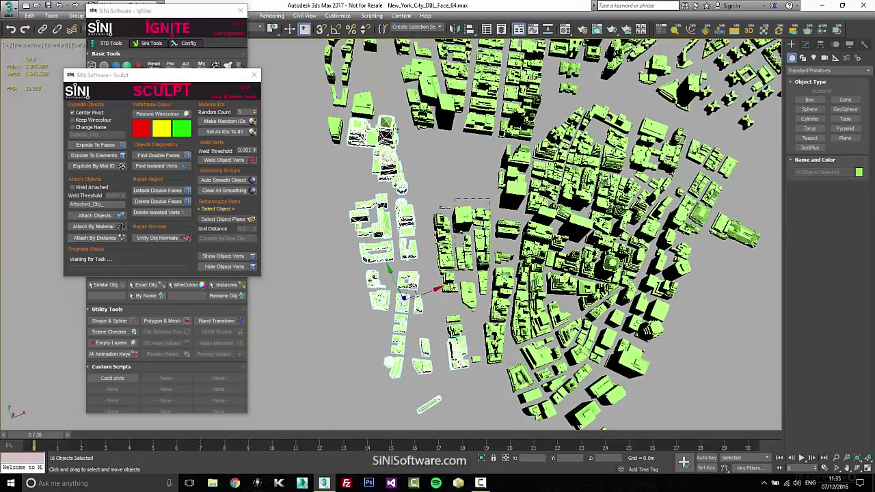
left_click_drag(437, 306, 469, 380, "ctrl")
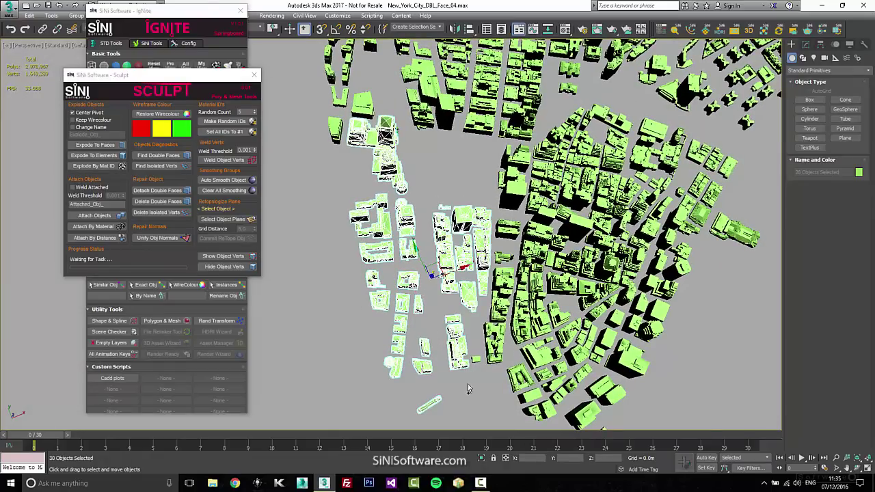
left_click(477, 357, "ctrl")
middle_click_drag(422, 227, 435, 251)
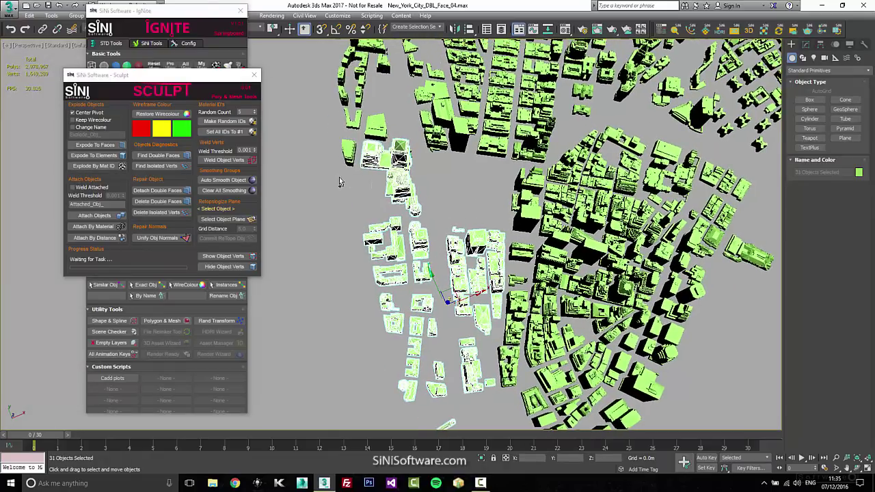
left_click(348, 153, "ctrl")
middle_click_drag(350, 156, 430, 167, "alt")
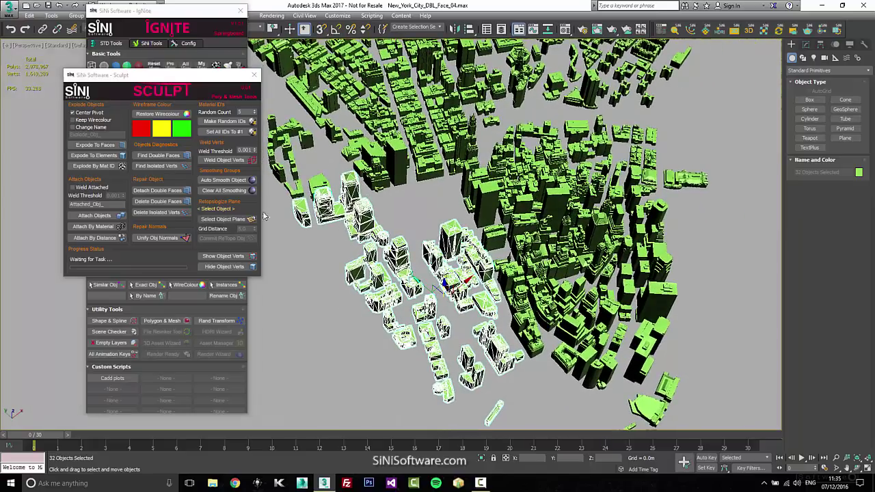
left_click(105, 218)
left_click(456, 294)
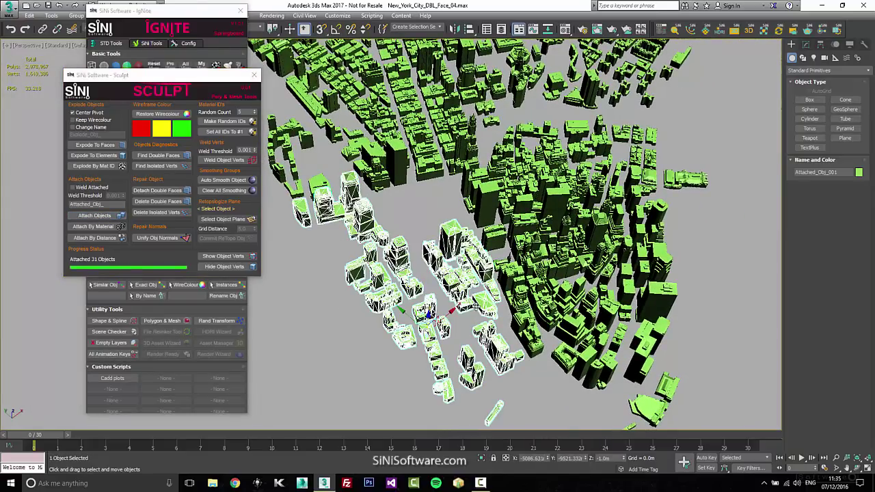
Select the group of blocks just inland of the attached waterfront area and attach them into one object
middle_click_drag(457, 294, 596, 199, "alt")
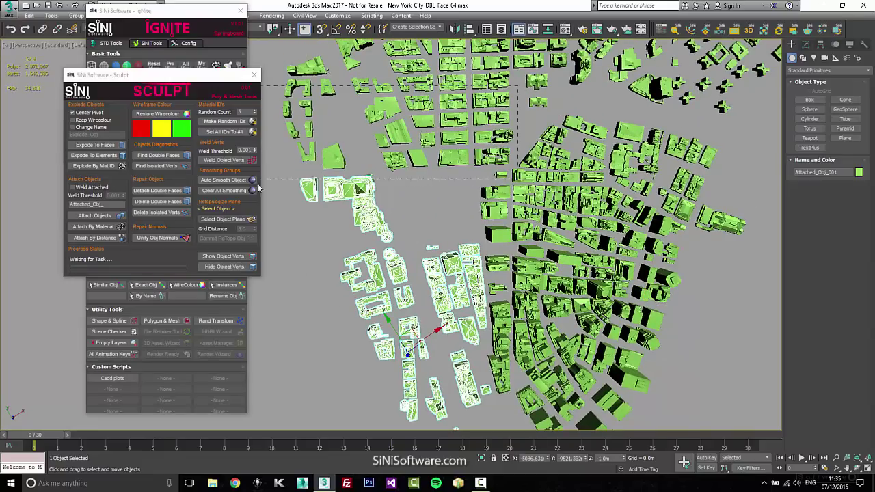
left_click_drag(259, 187, 259, 185)
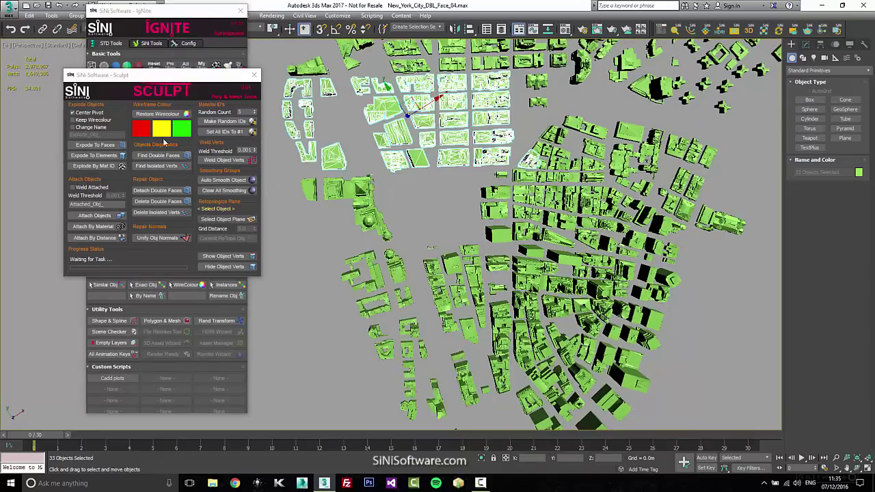
left_click(94, 216)
Select the densely packed blocks at the southern tip of the city and attach them into one object
middle_click_drag(662, 278, 651, 240)
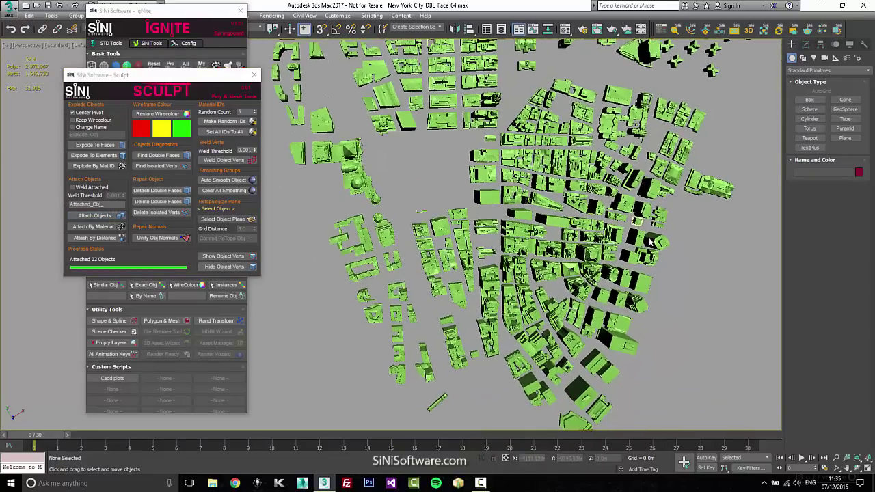
left_click_drag(518, 421, 494, 433)
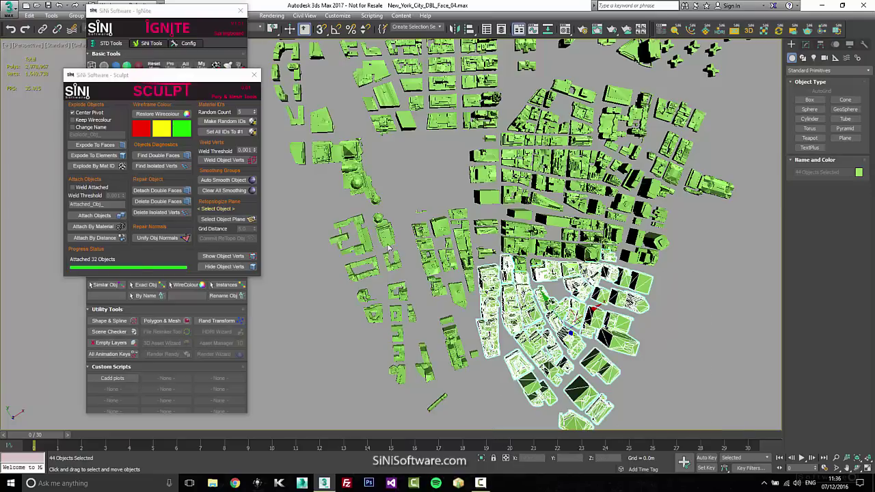
left_click(106, 218)
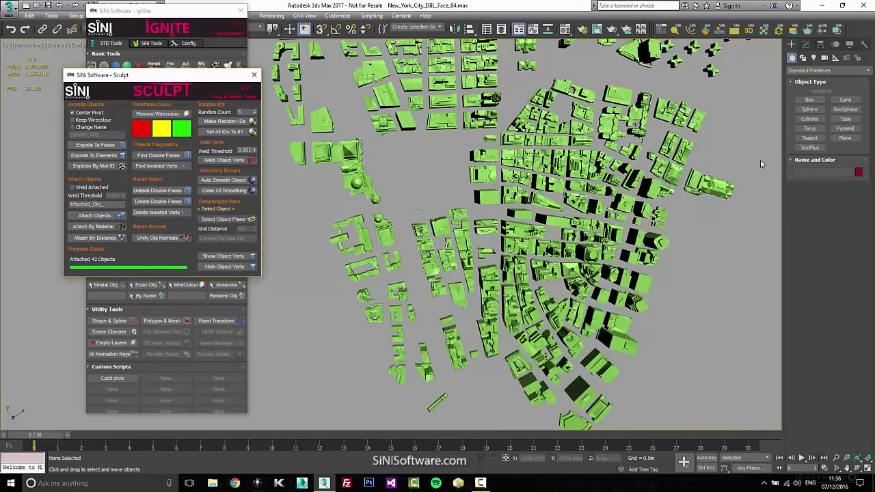
Select the blocks just inland of the attached tip, excluding the already attached tip and waterfront objects, and attach them into one object
mouse_move(760, 160)
left_mouse_down()
mouse_move(470, 293)
mouse_move(455, 288)
left_mouse_up()
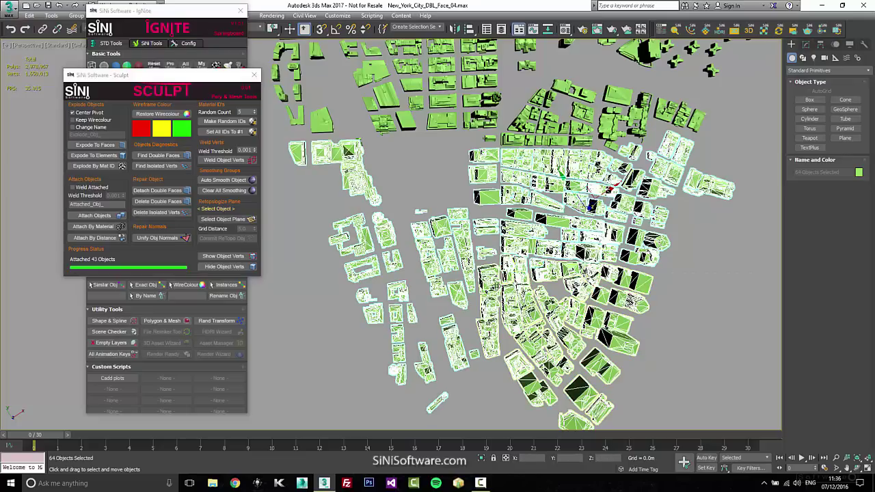
left_click(507, 293, "alt")
left_click(450, 266, "alt")
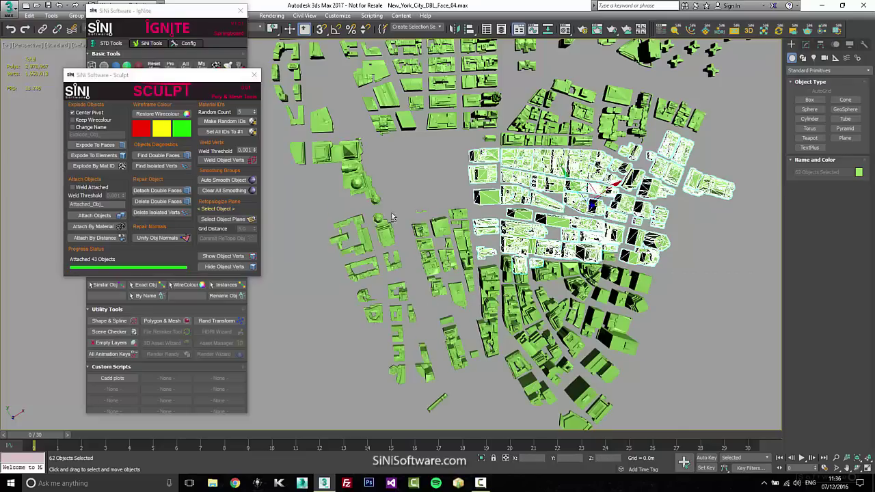
left_click(94, 215)
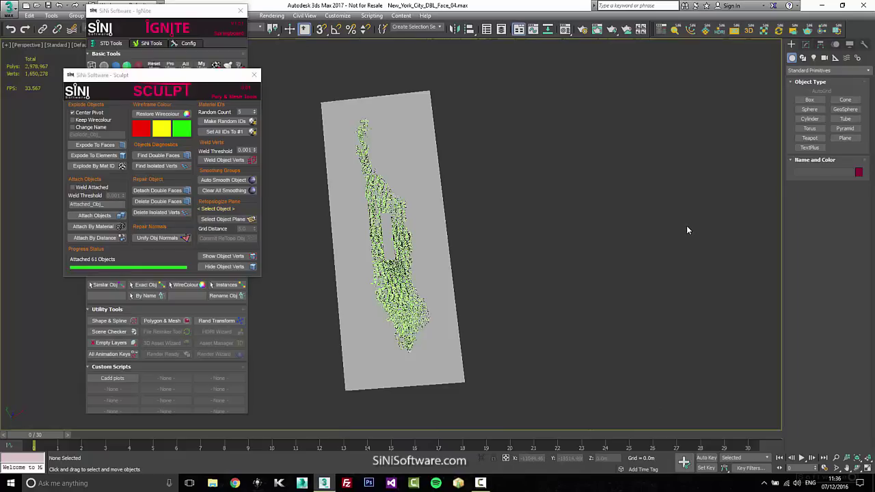
Select all four attached city areas around the tip and isolate them from the rest of the model
left_click(404, 337)
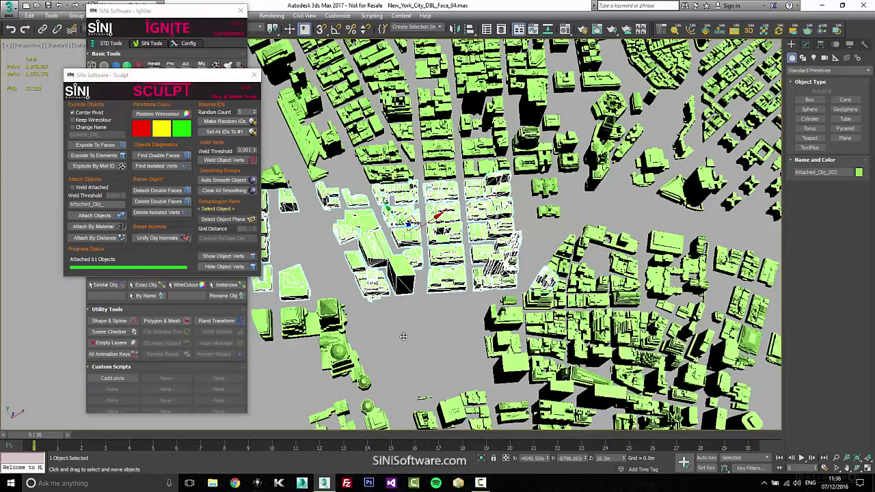
scroll(498, 327, "down", 5)
middle_click_drag(498, 328, 490, 272)
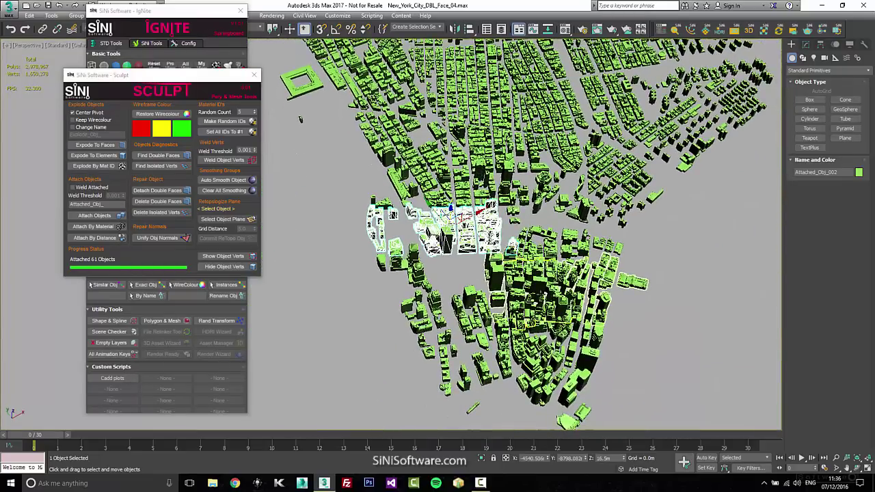
left_click(562, 299, "ctrl")
left_click(504, 334, "ctrl")
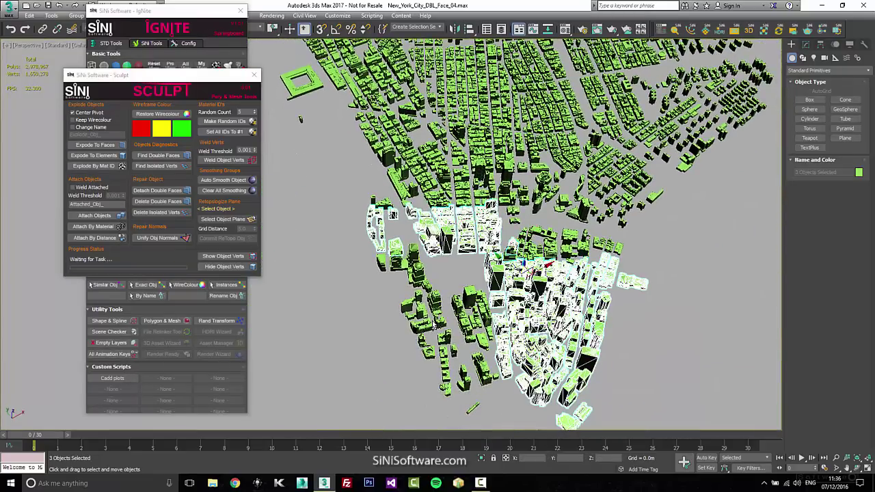
left_click(437, 300, "ctrl")
middle_click_drag(463, 322, 468, 314, "alt")
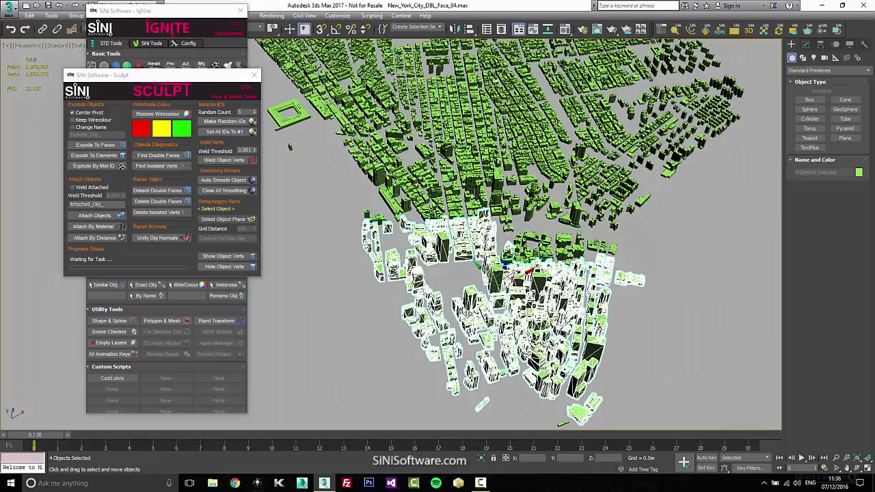
key("alt+q")
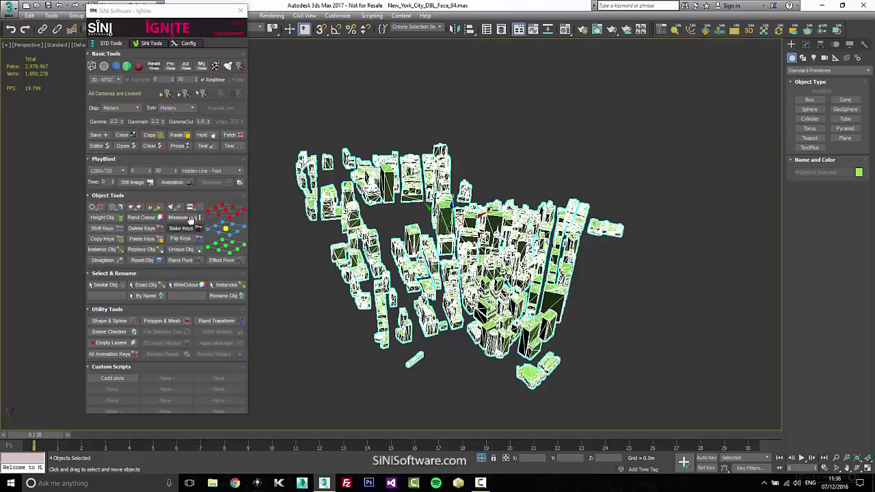
Assign random wireframe colours to the four isolated areas, check them individually, and reselect all four
left_click(694, 231)
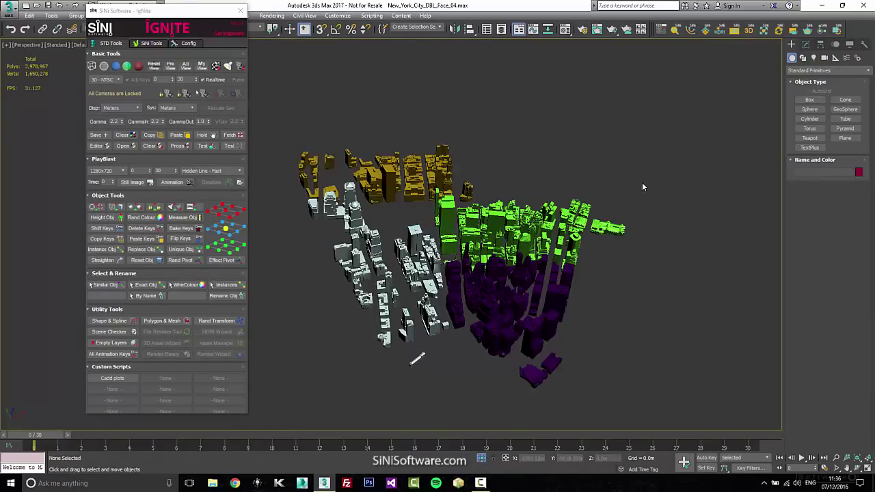
left_click(537, 220)
left_click(531, 304)
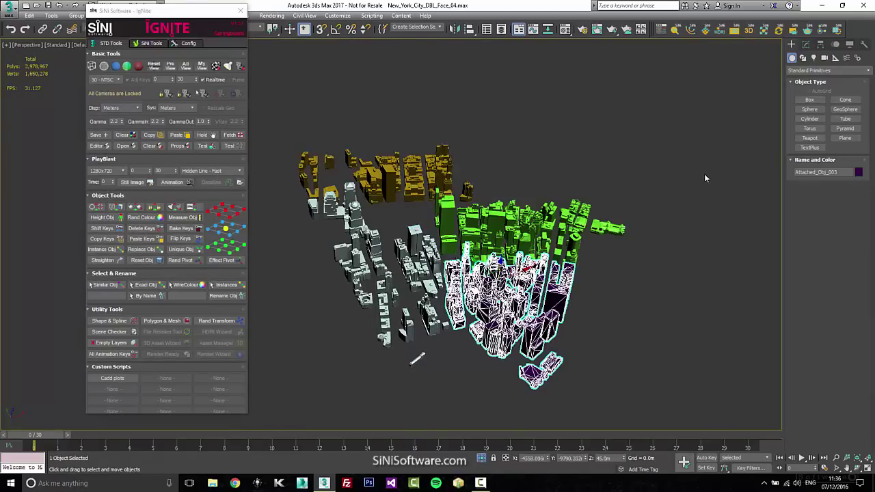
left_click_drag(340, 365, 341, 367)
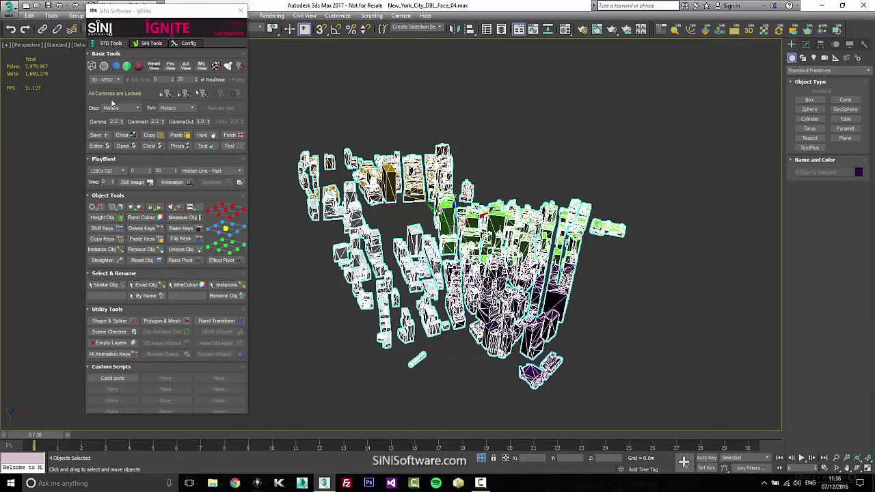
Open the Bulk ProxSi Creation settings and set the proxy display mode to Point Cloud
left_click(182, 44)
left_click(152, 44)
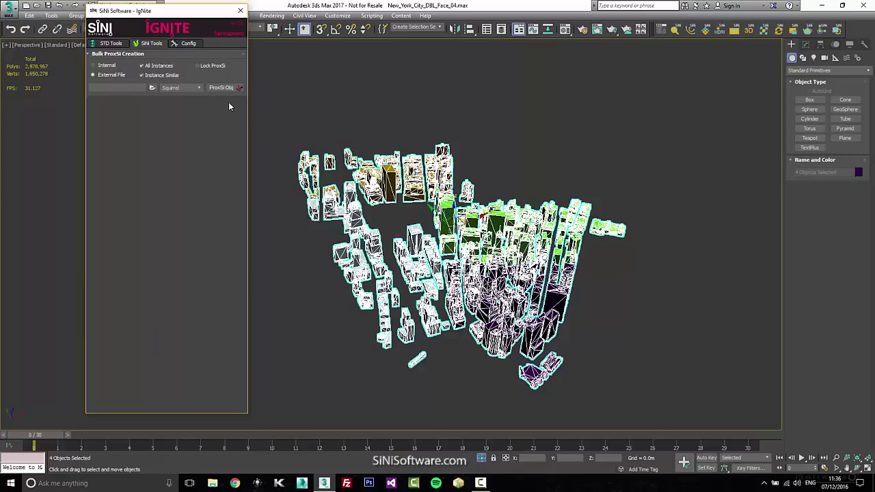
left_click(188, 87)
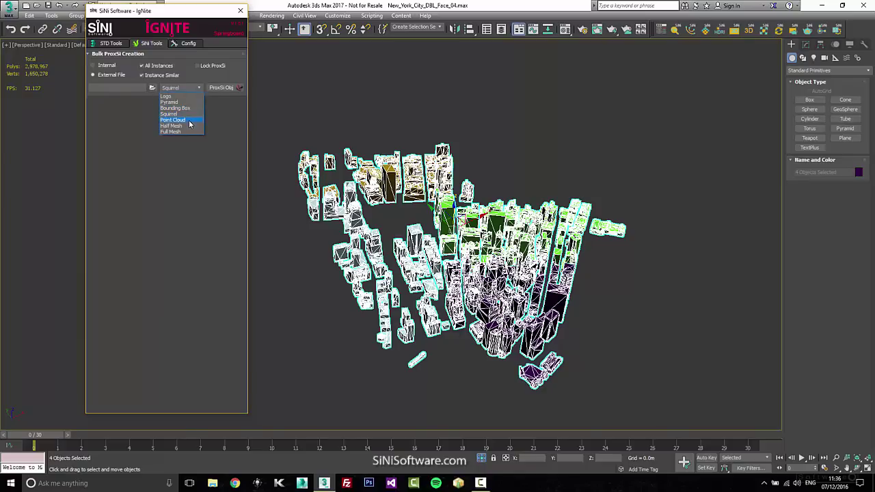
left_click(189, 120)
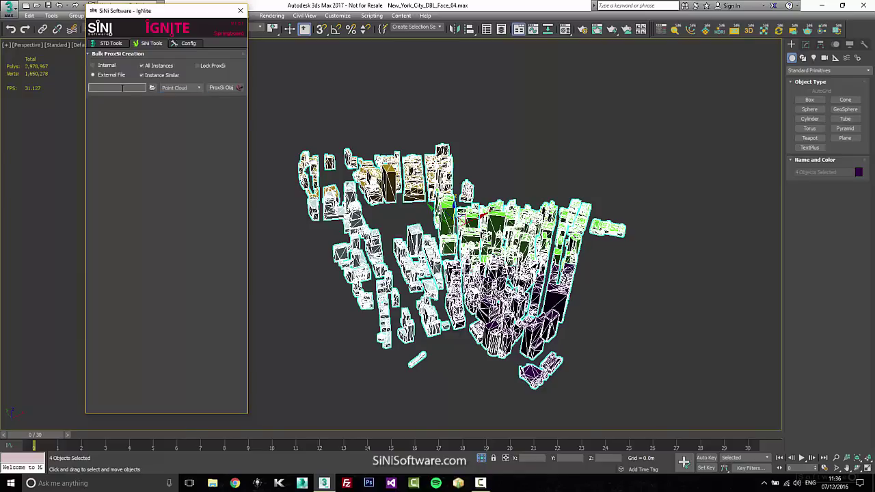
Create a desktop folder named City_test as the external proxy location and convert the four selected areas to ProxSi objects
left_click(151, 87)
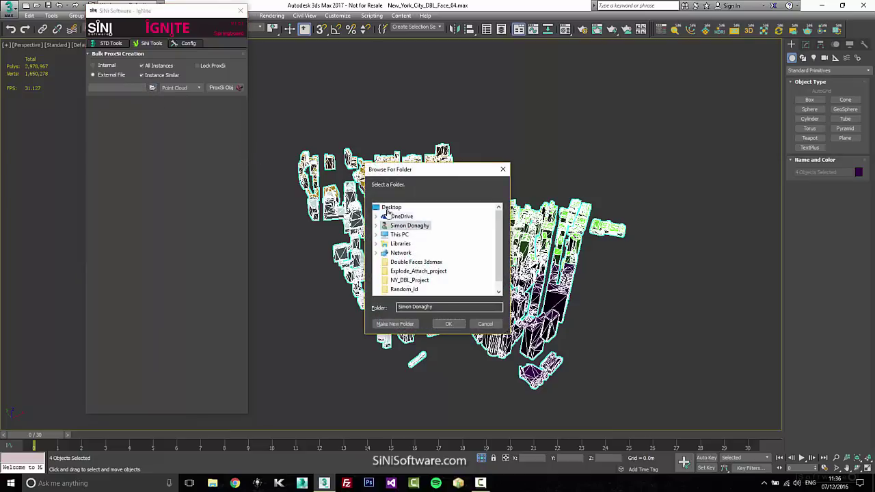
left_click(394, 324)
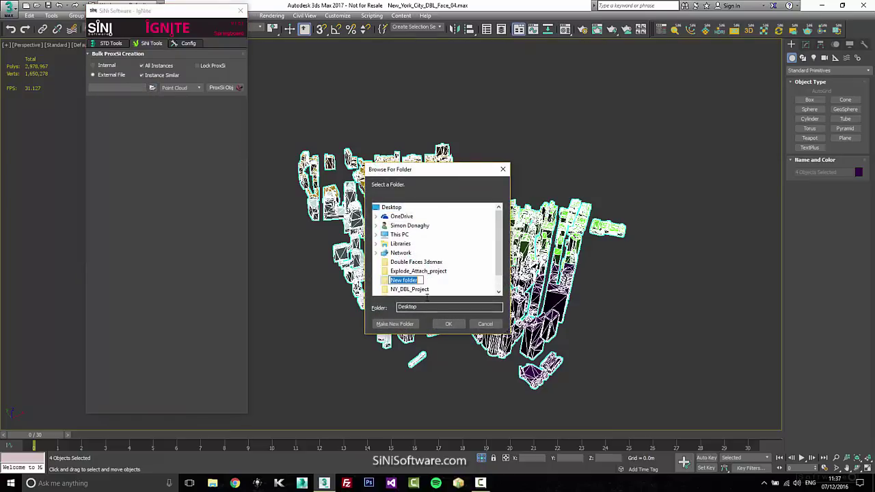
type("City_tes")
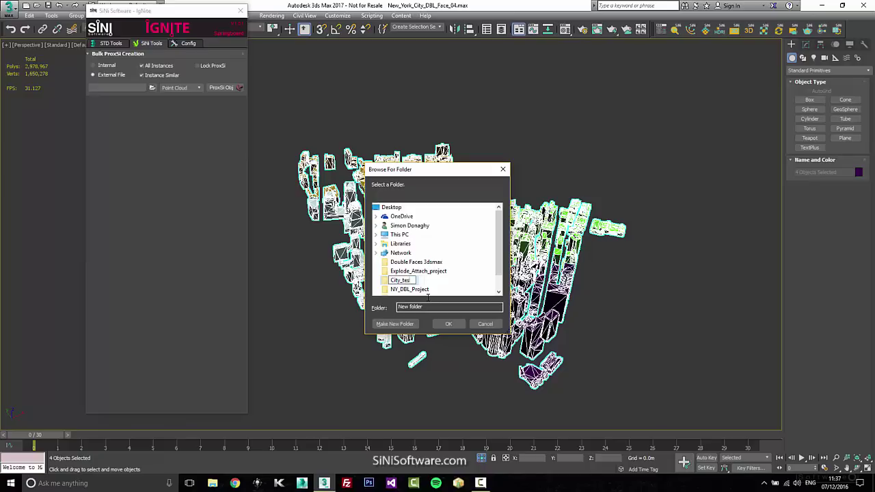
type("t")
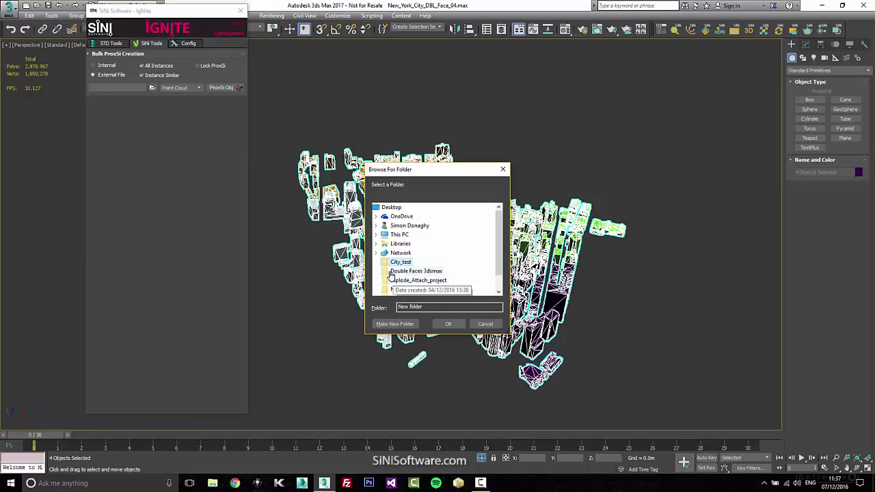
key("Return")
left_click(448, 324)
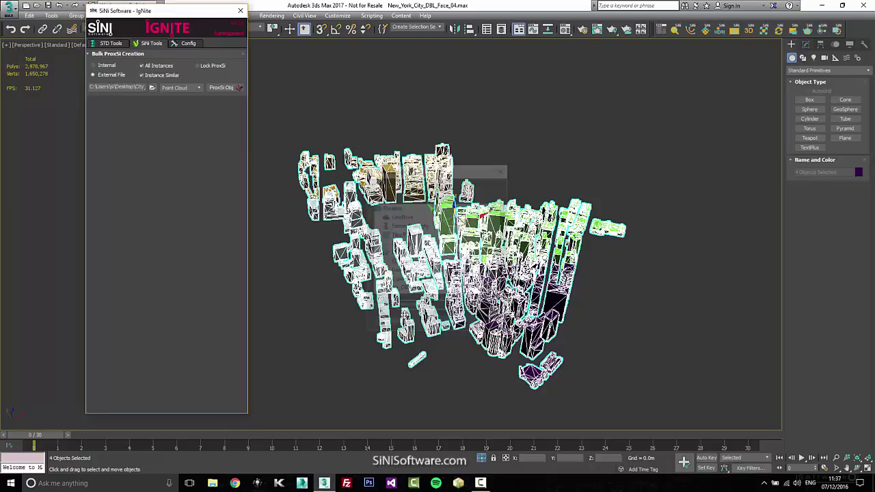
left_click(217, 89)
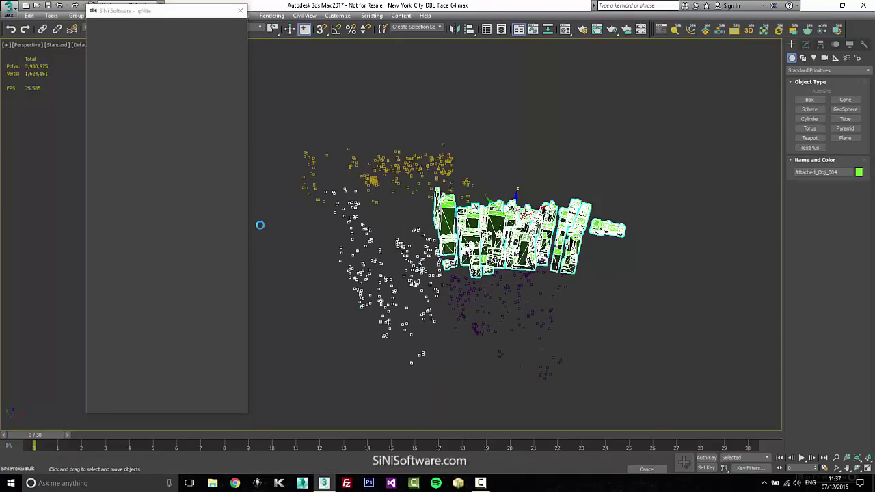
Select the southern tip's point-cloud proxy in the full city, close the IgNite window, and set the proxy's display to Full Mesh
scroll(501, 295, "up", 4)
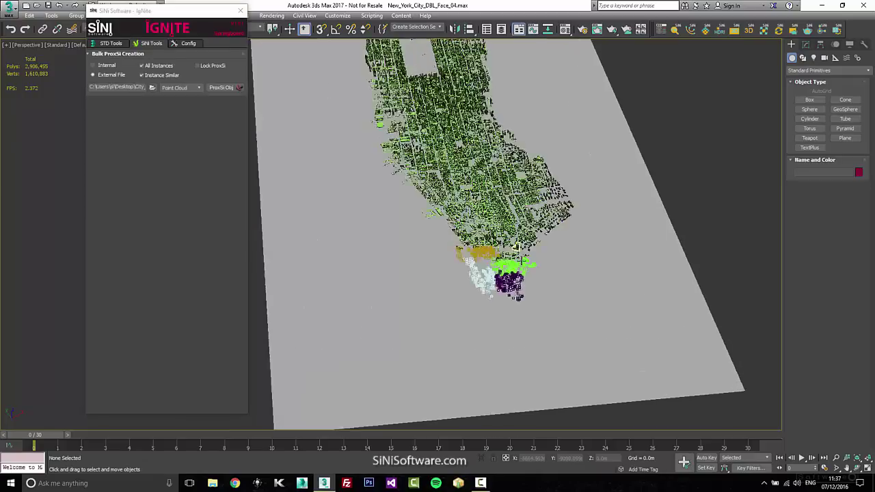
left_click(508, 298)
scroll(508, 298, "up", 4)
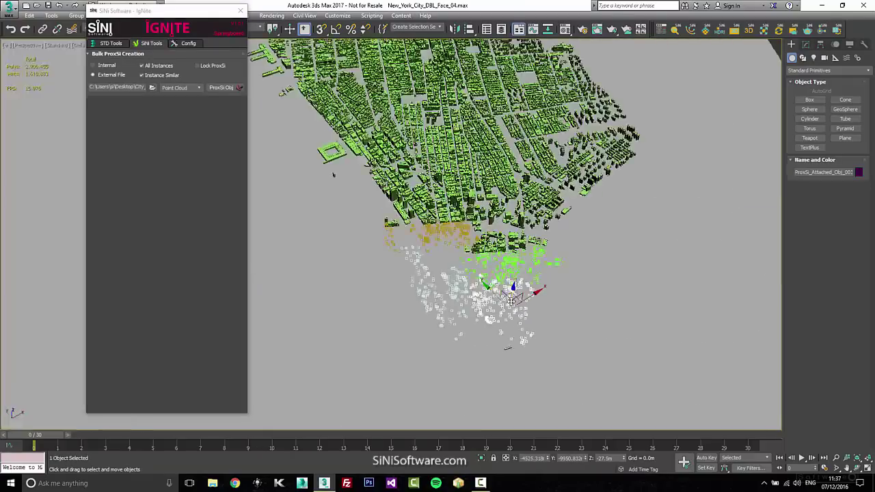
middle_click_drag(509, 298, 524, 276, "alt")
scroll(504, 273, "up", 3)
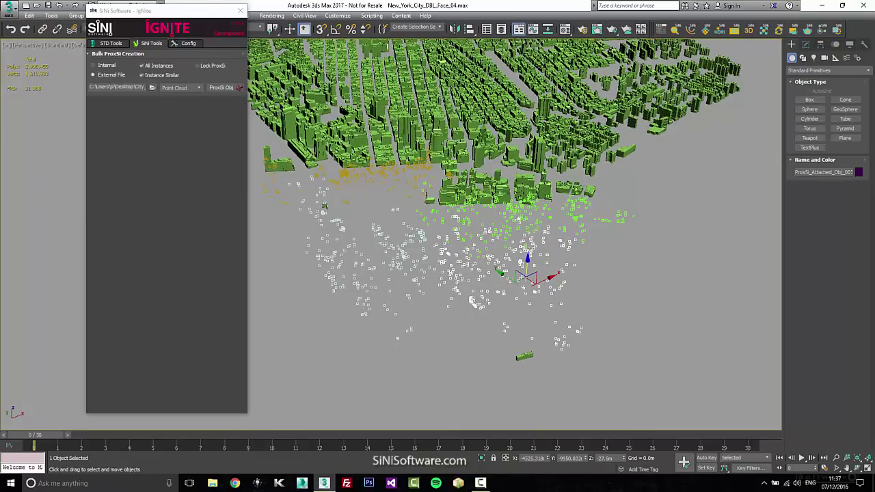
left_click(198, 87)
left_click(198, 89)
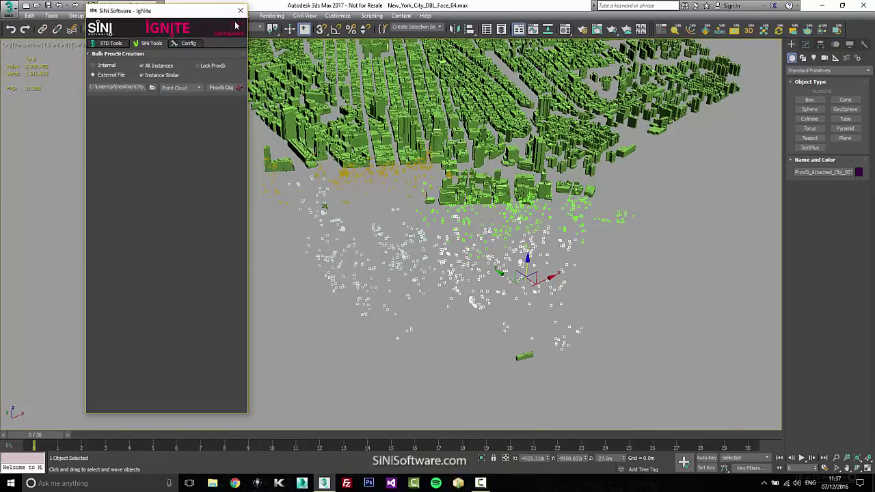
left_click(240, 10)
left_click(806, 43)
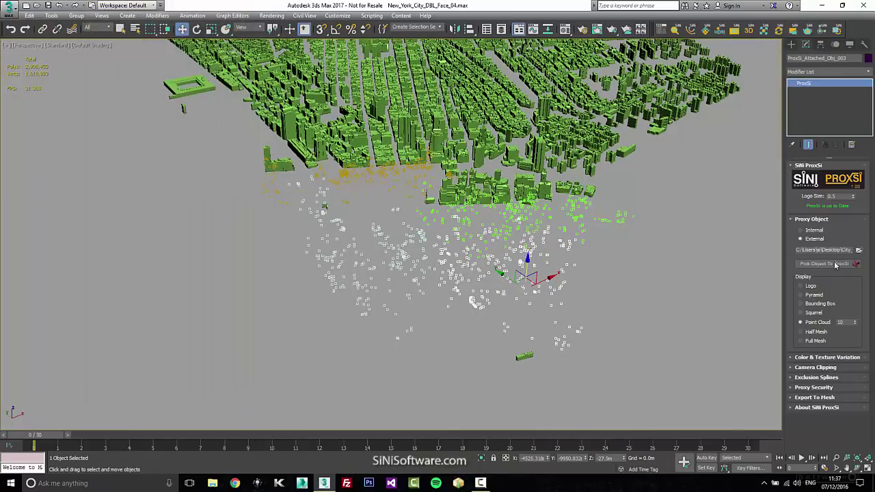
left_click(811, 341)
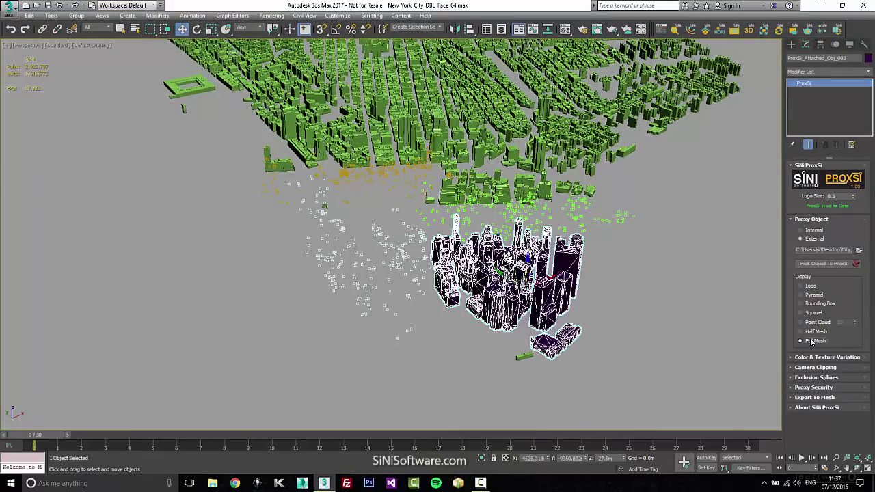
Set the waterfront proxy and the southern tip proxy to Half Mesh display and examine their simplified buildings
left_click(417, 280)
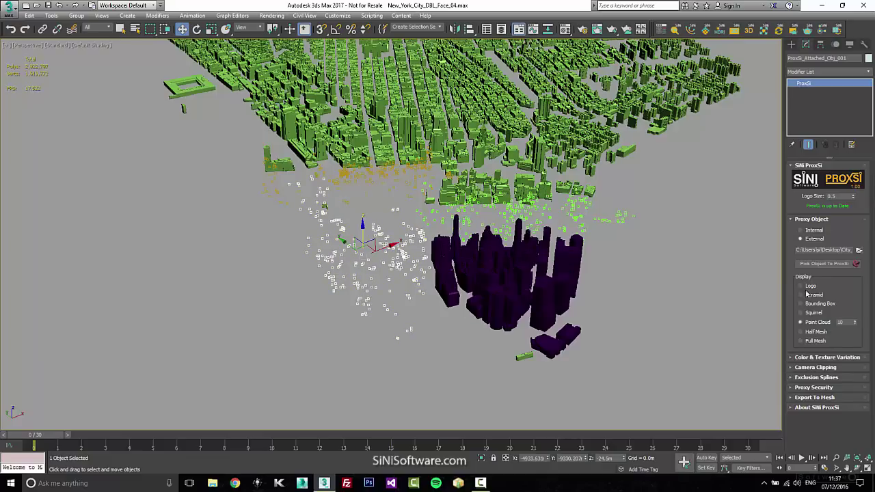
left_click(810, 341)
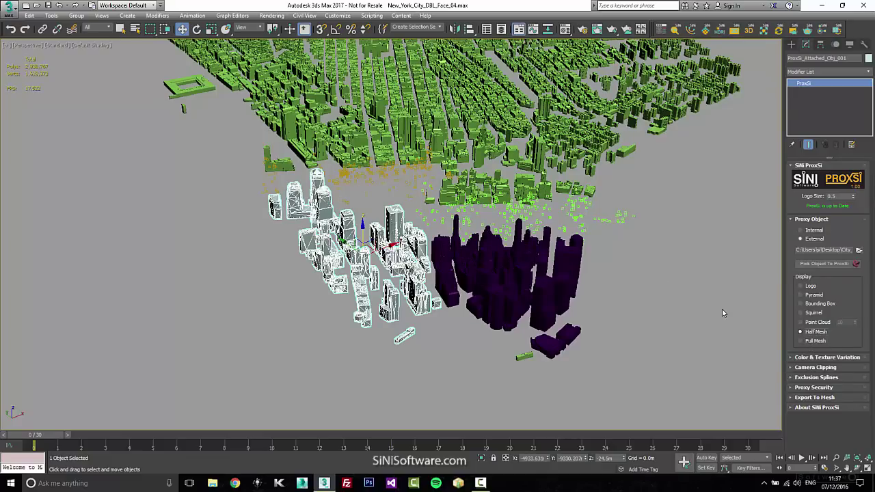
left_click(482, 276)
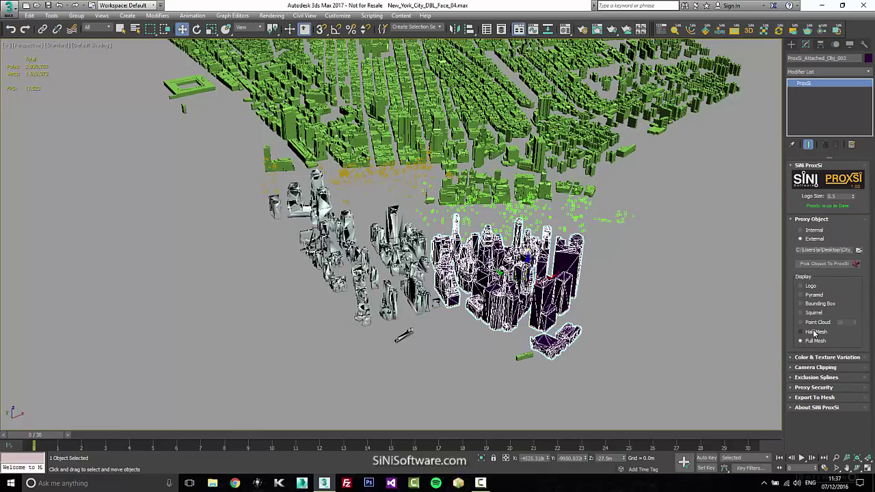
scroll(535, 322, "up", 8)
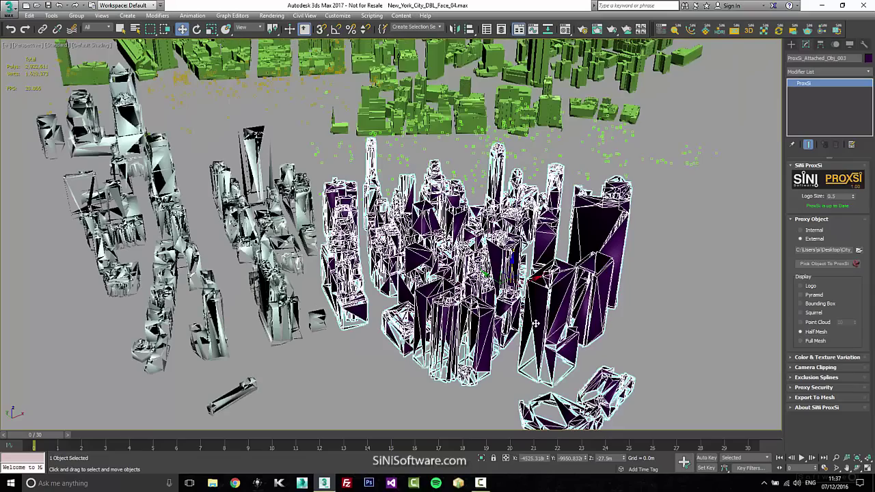
mouse_move(451, 328)
middle_mouse_down("alt")
mouse_move(369, 362)
mouse_move(458, 321)
mouse_move(412, 342)
mouse_move(481, 335)
mouse_move(444, 342)
mouse_move(446, 352)
mouse_move(447, 335)
middle_mouse_up("alt")
scroll(430, 340, "up", 3)
scroll(444, 342, "down", 6)
scroll(445, 335, "up", 3)
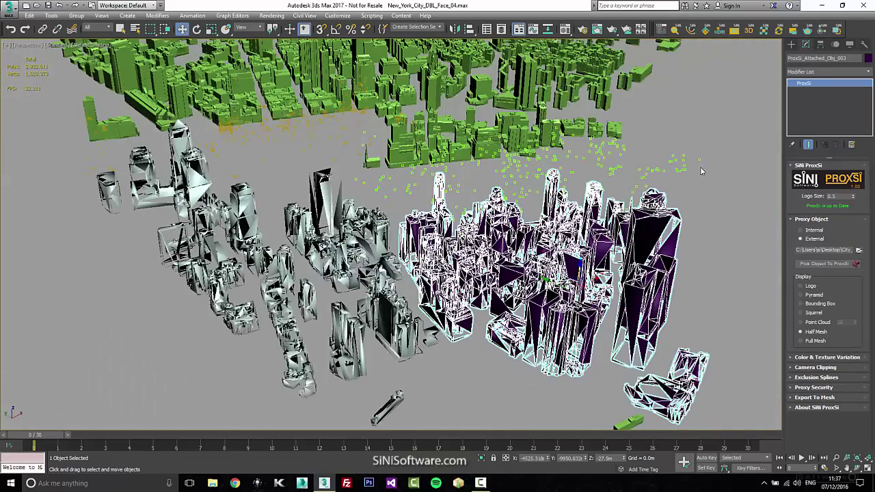
scroll(701, 170, "up", 2)
Select the green proxy just inland of the tip and set its display to Full Mesh
left_click(674, 115)
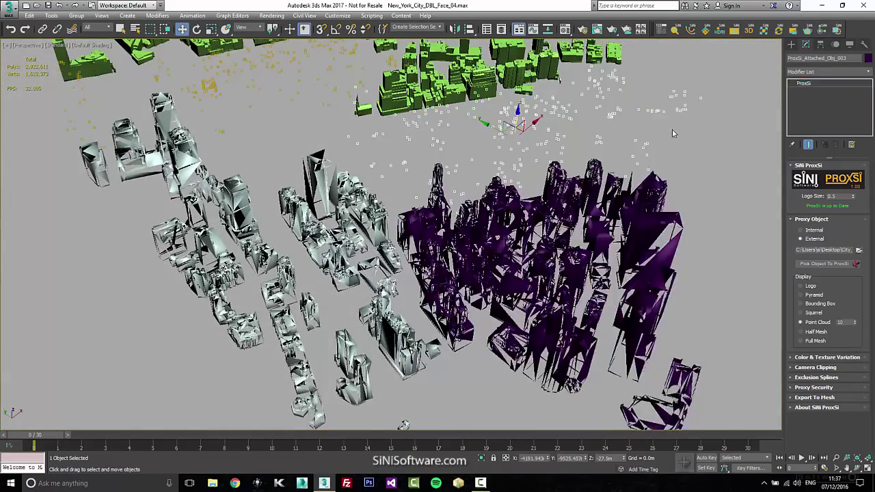
middle_click_drag(672, 131, 669, 121, "alt")
scroll(635, 145, "up", 2)
scroll(635, 145, "down", 2)
middle_click_drag(635, 145, 630, 135, "alt")
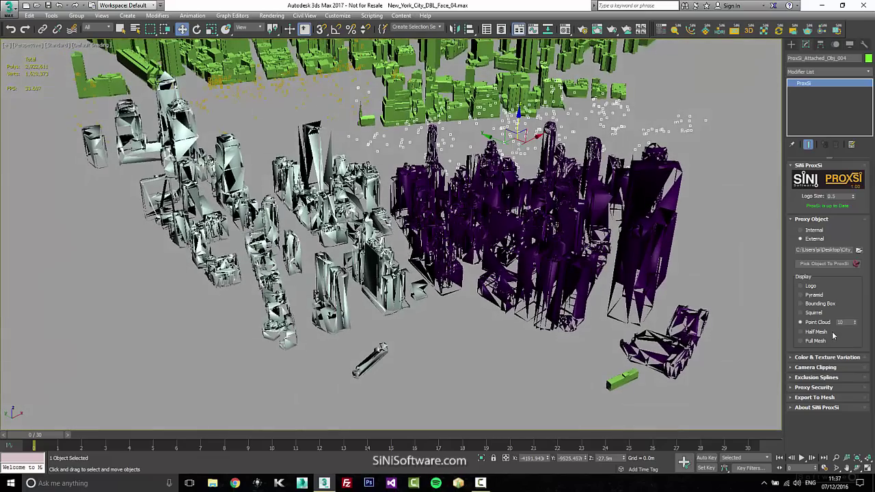
left_click(817, 341)
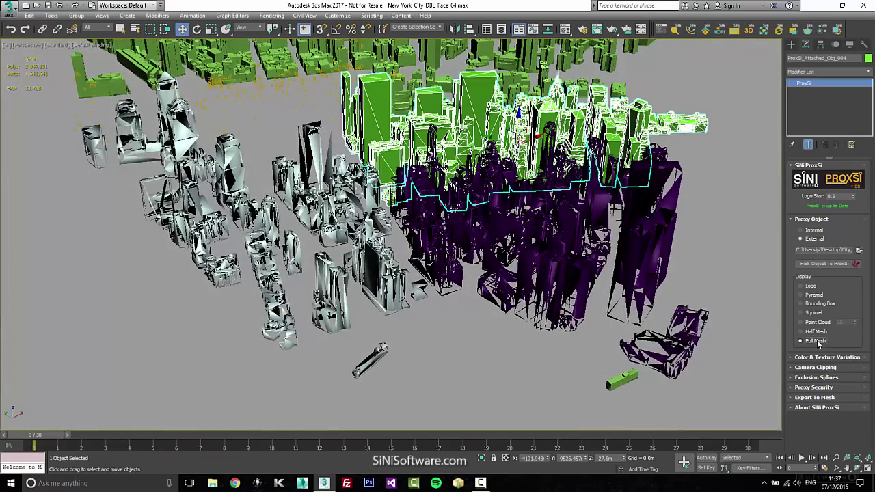
middle_click_drag(510, 293, 512, 316, "alt")
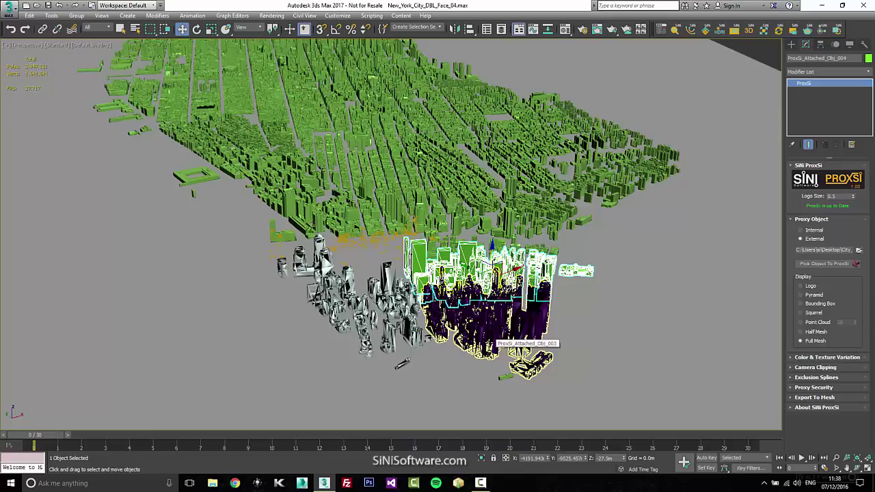
mouse_move(491, 484)
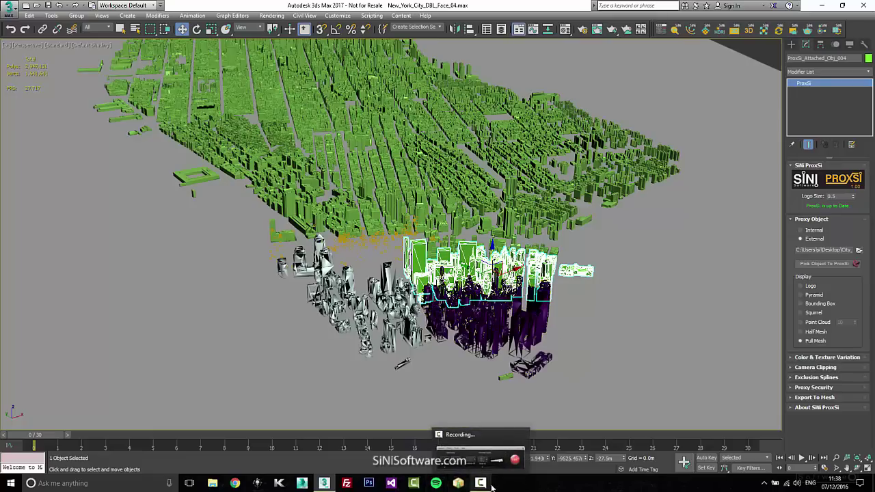